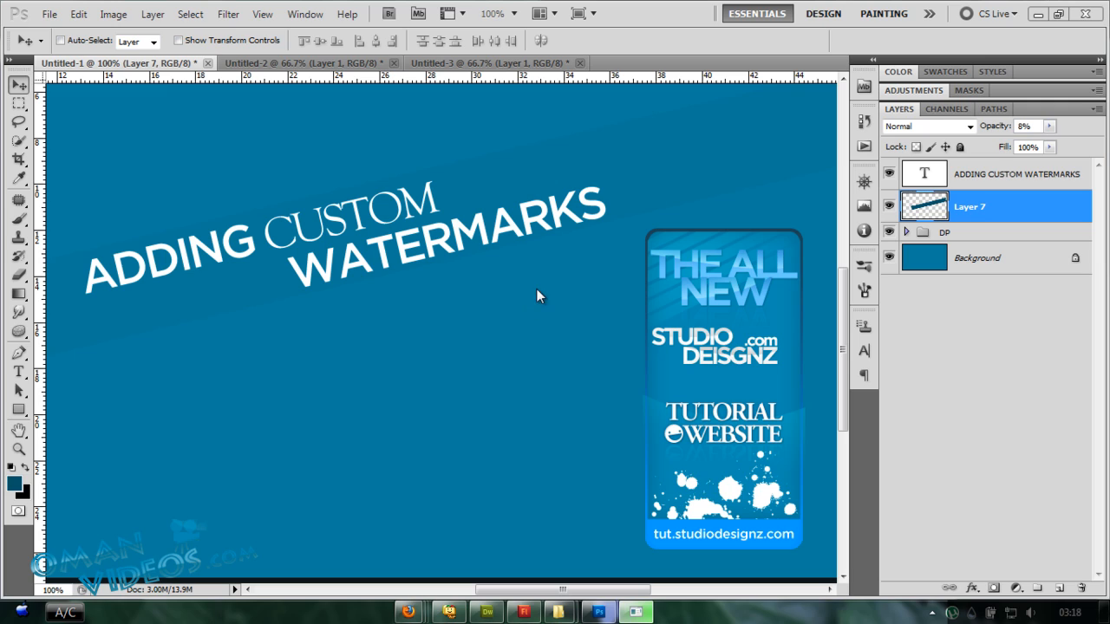
Step: Add a centred three-line text below the title reading "TUT.STUDIODESIGNZ.COM", "ONLINE VIDEO TUTORIALS" and "KEEP SUPPORTING"
click(997, 176)
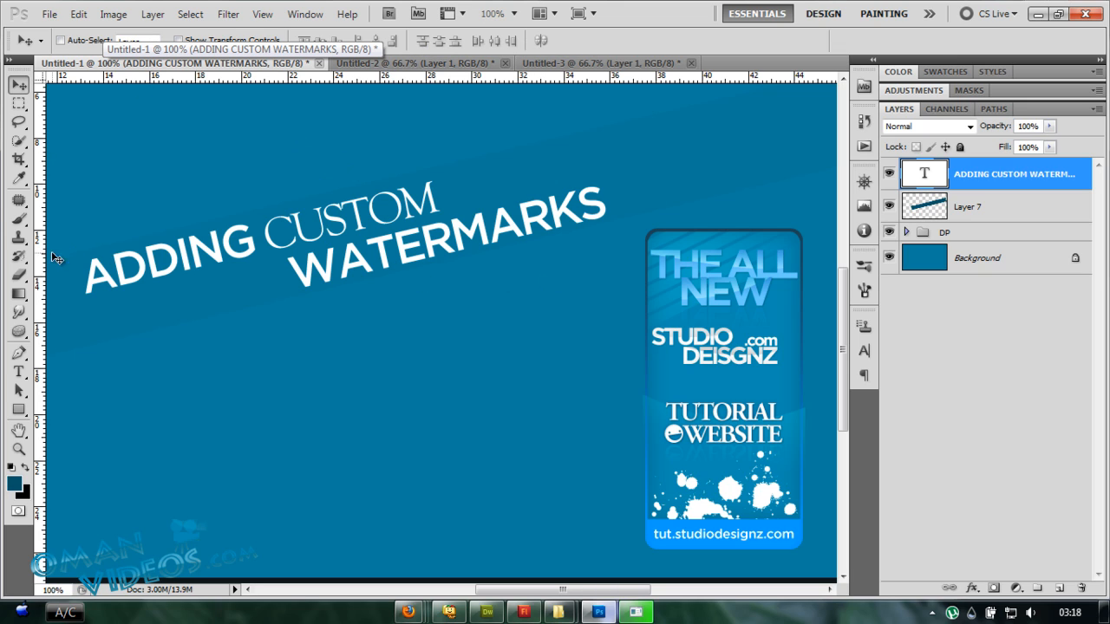
click(18, 371)
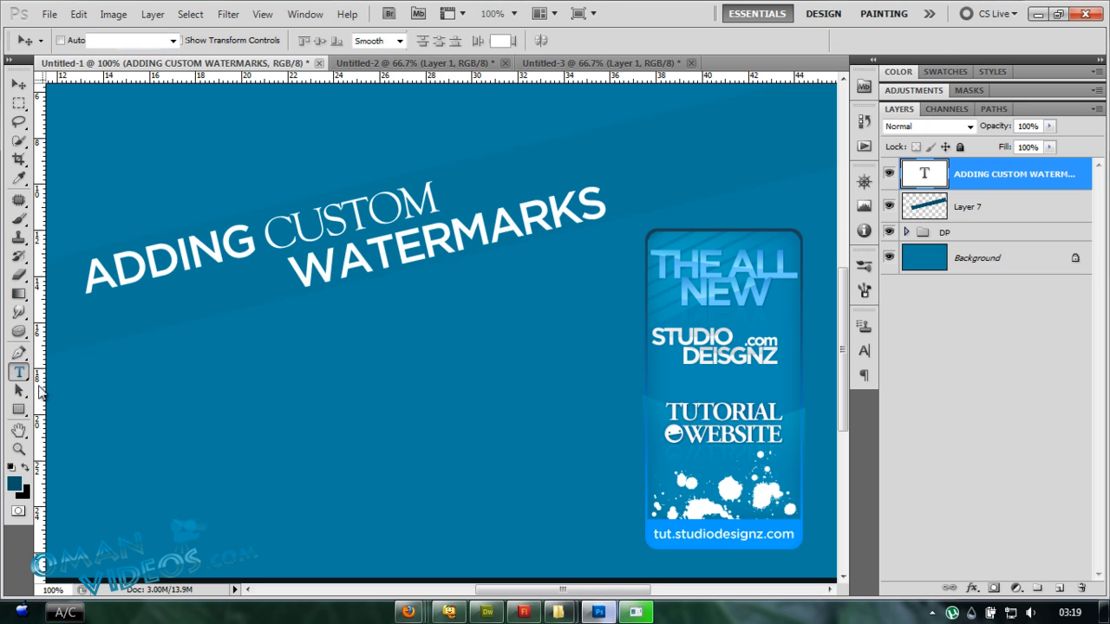
click(240, 402)
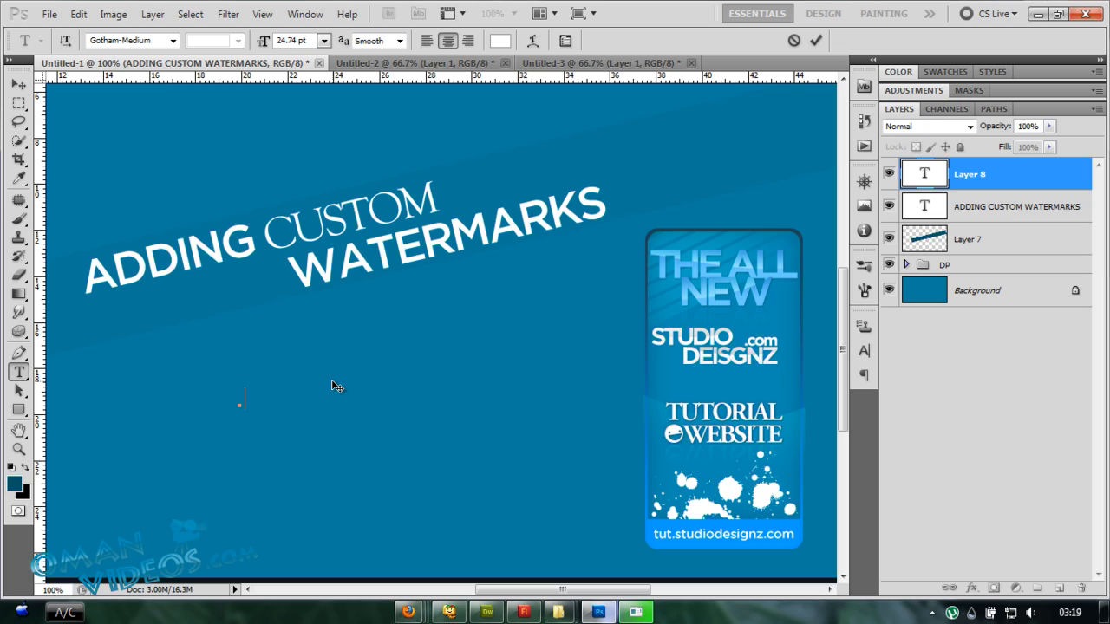
text(TUT.STUDIODESIGNZ.COM )
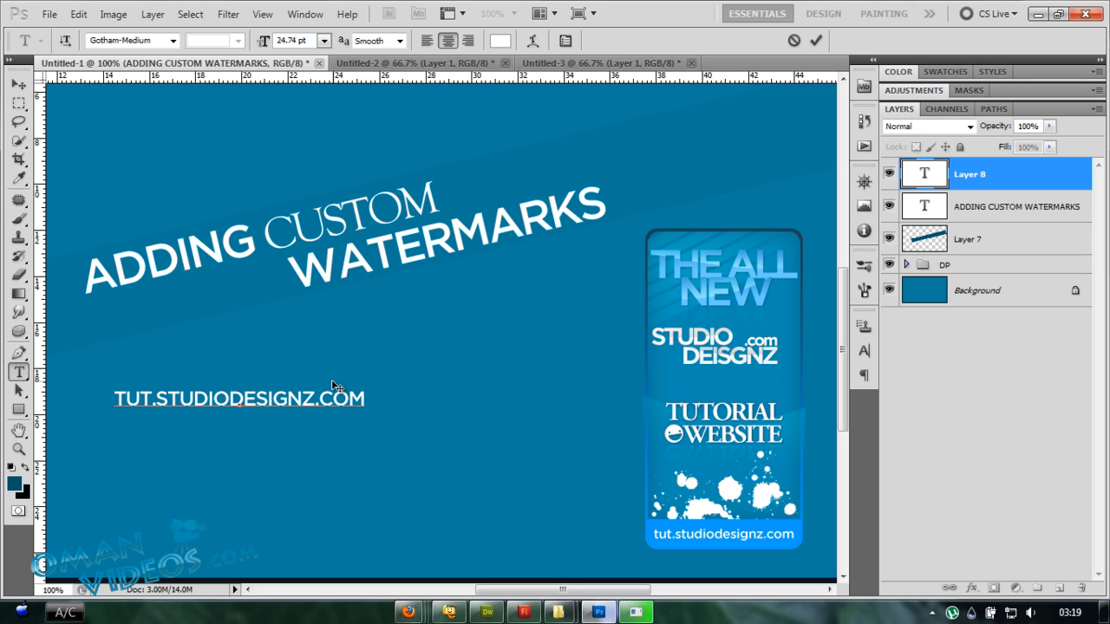
text(ONLINE)
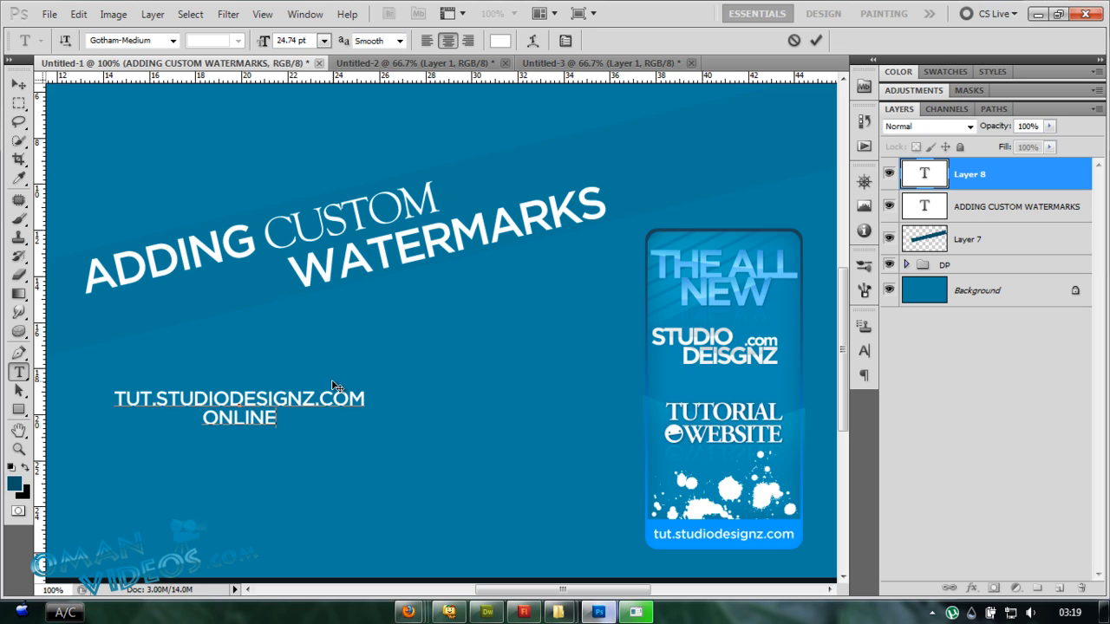
text( VIDEO TUTORIALS )
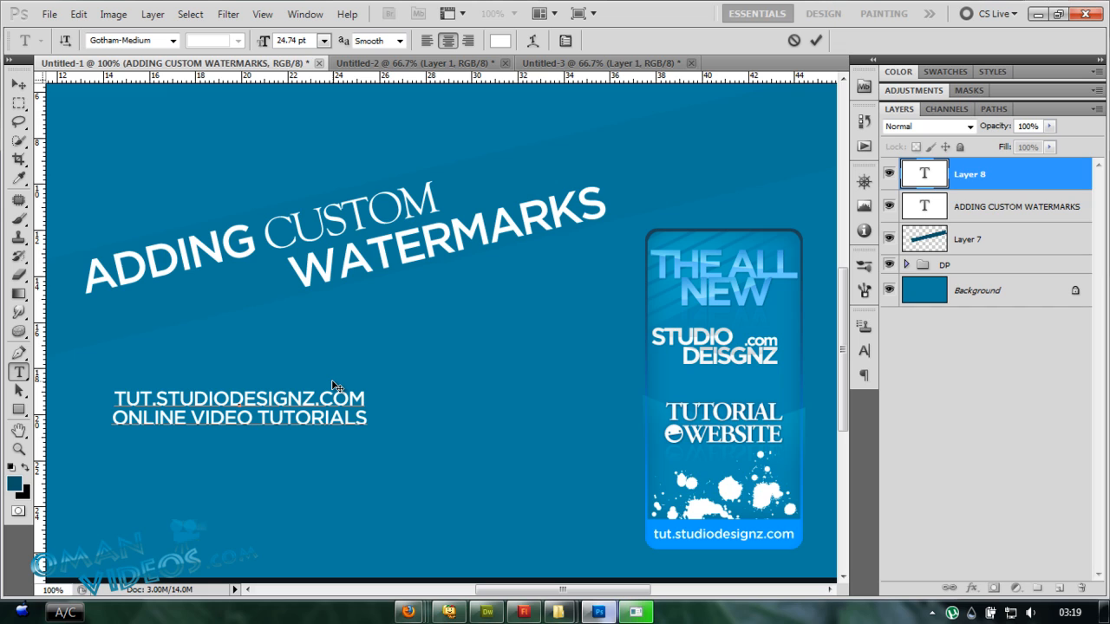
text(COME FOR)
key(shift+Home)
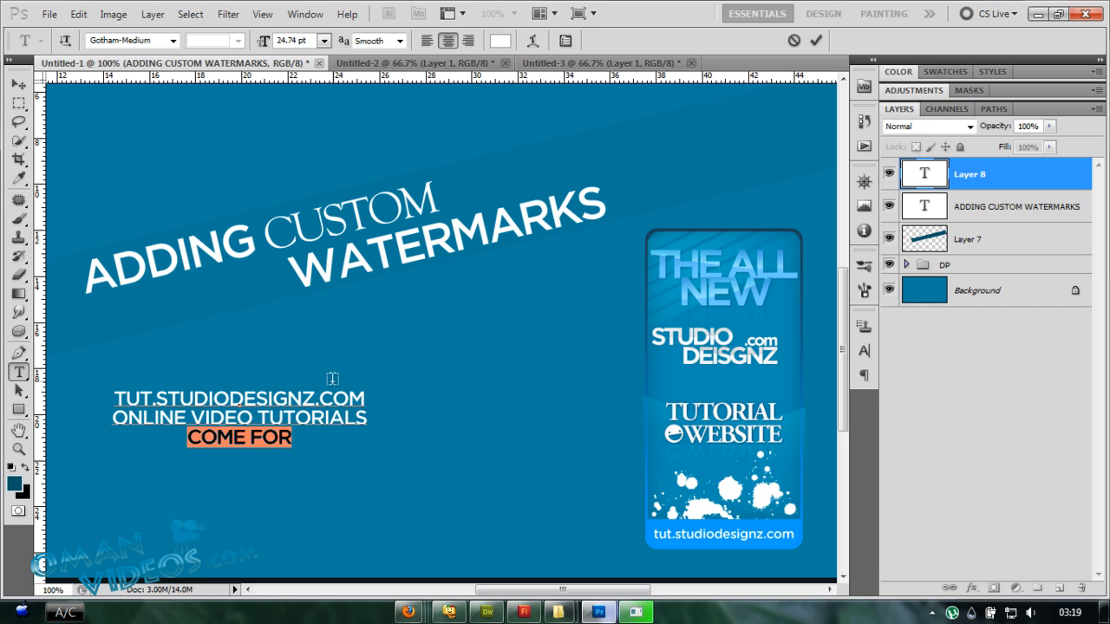
text(KEEP SU)
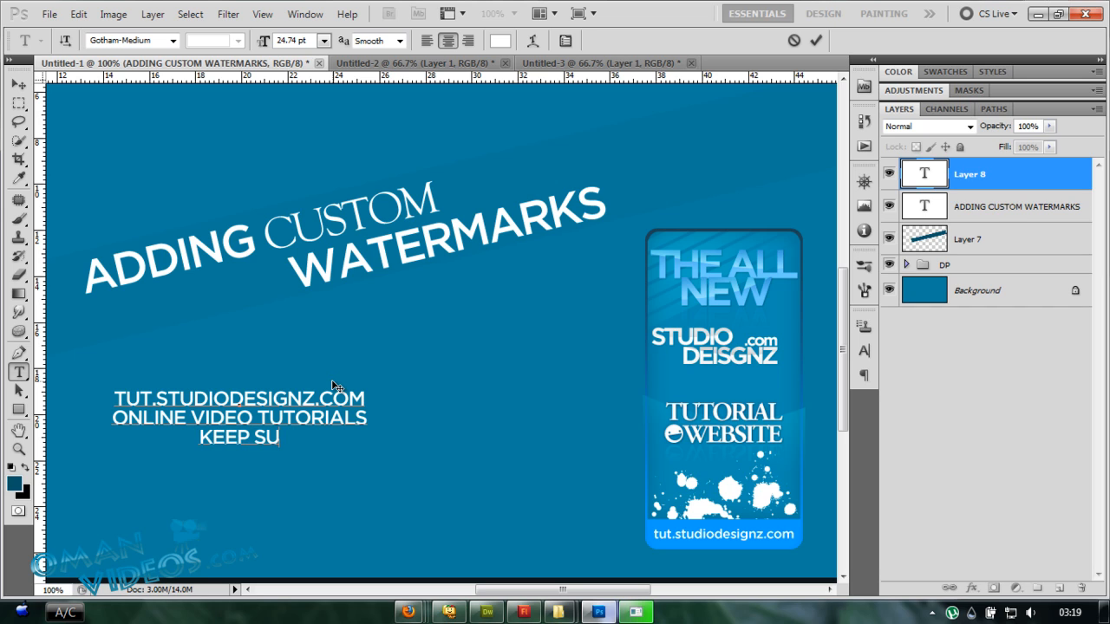
text(PPORTING)
Step: Set the font of the "KEEP SUPPORTING" line to Gotham-Light
key(shift+Home)
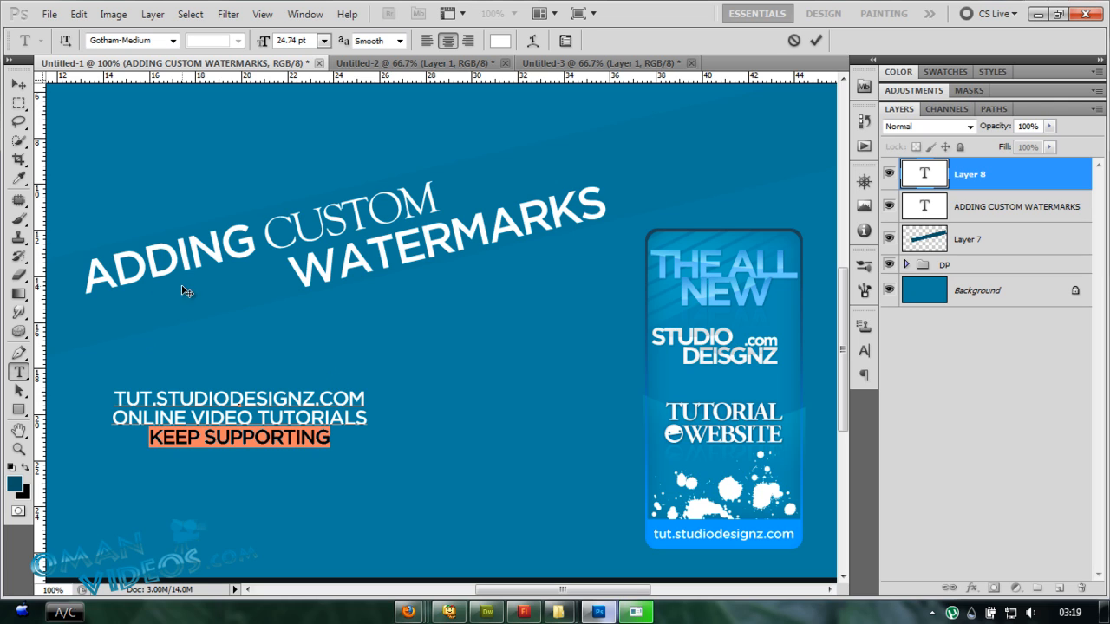
click(145, 39)
key(Down)
key(Up)
key(Up)
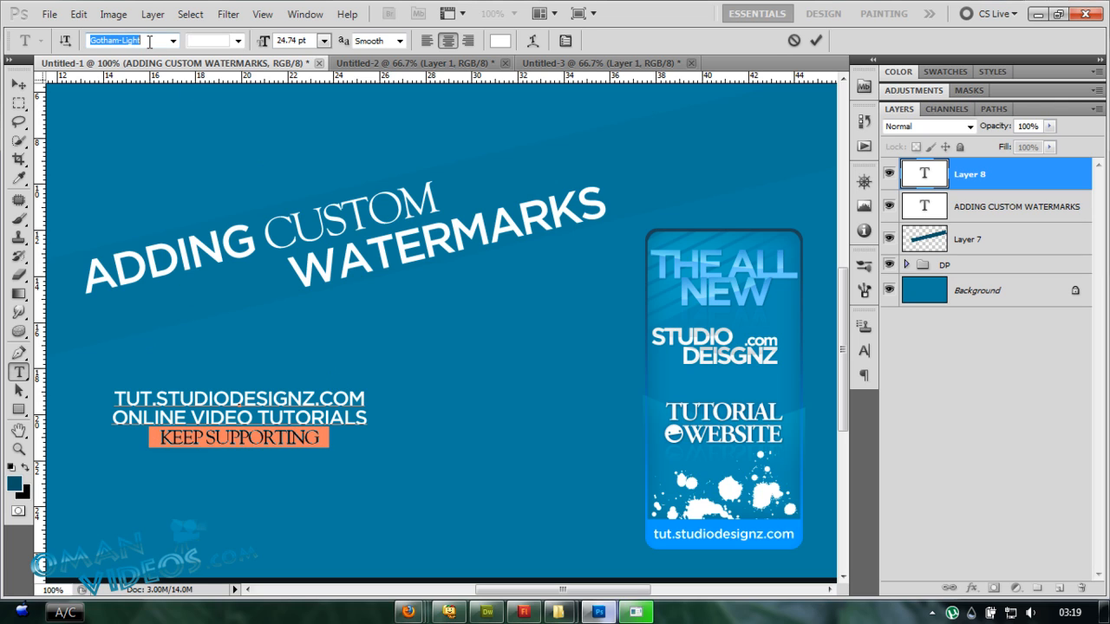
Step: Set the font of the "ONLINE VIDEO TUTORIALS" line to Gotham-Light
click(346, 434)
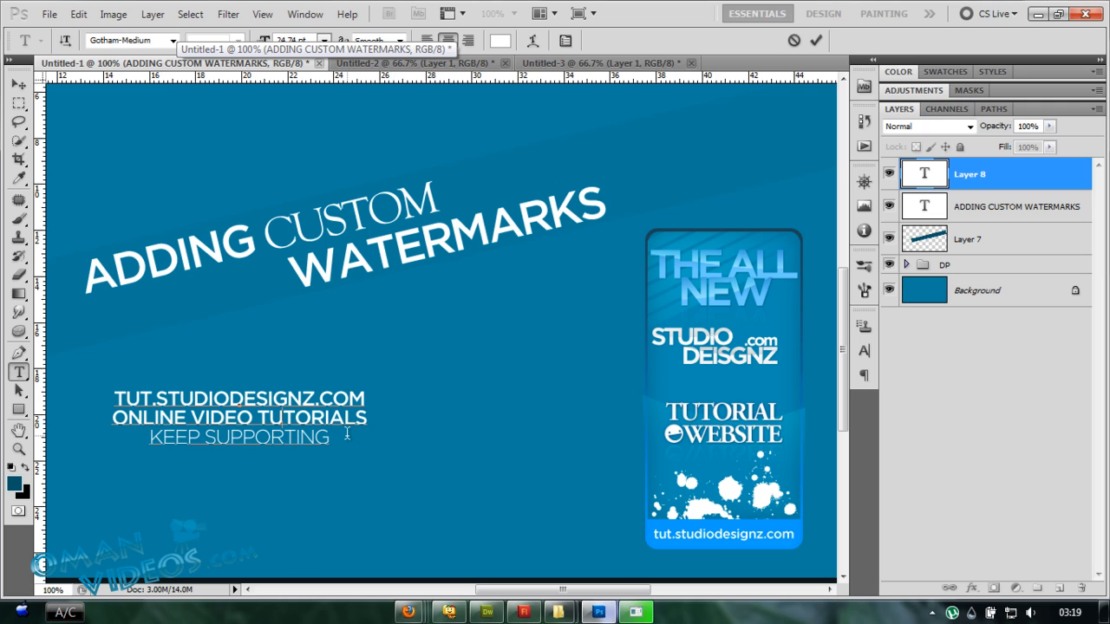
key(shift+Home)
click(163, 43)
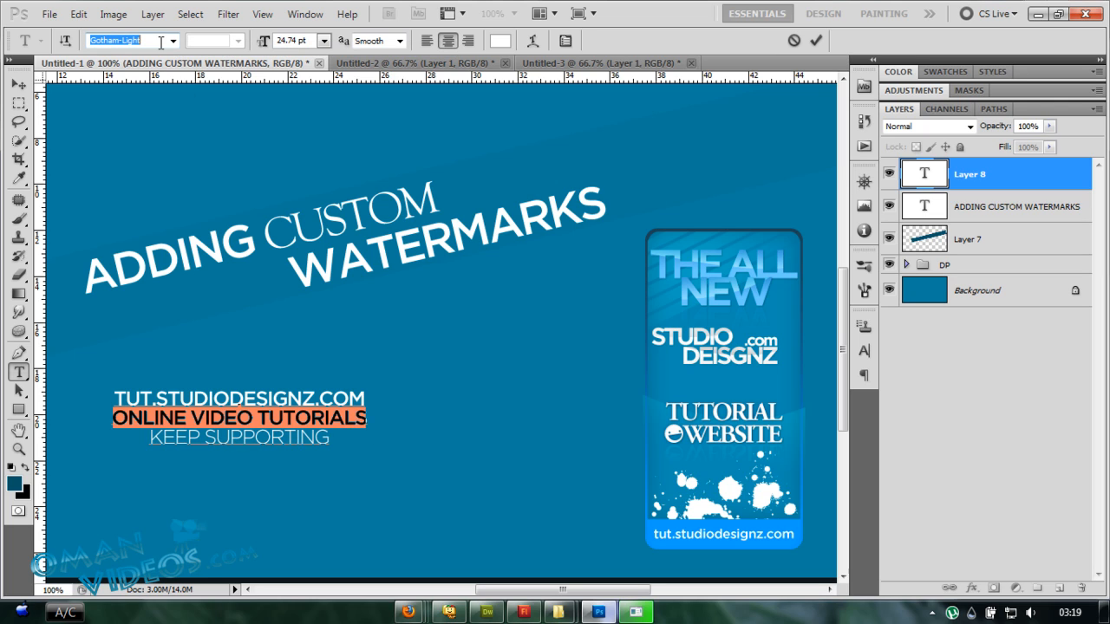
key(Up)
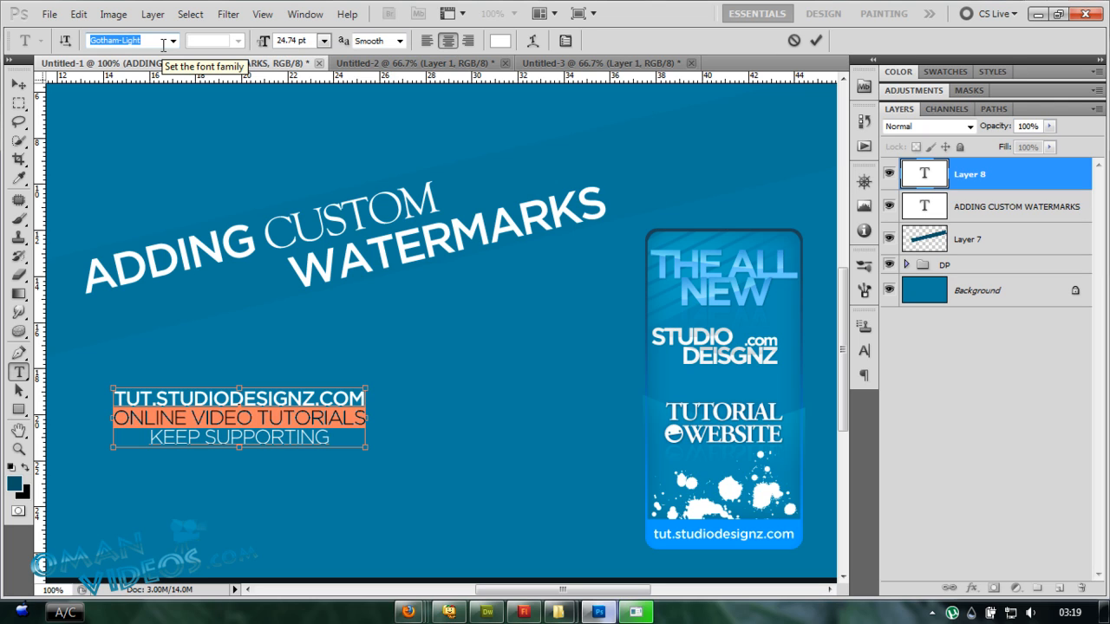
key(Return)
Step: Reduce the font size of the "KEEP SUPPORTING" line to 16.74 pt
click(253, 437)
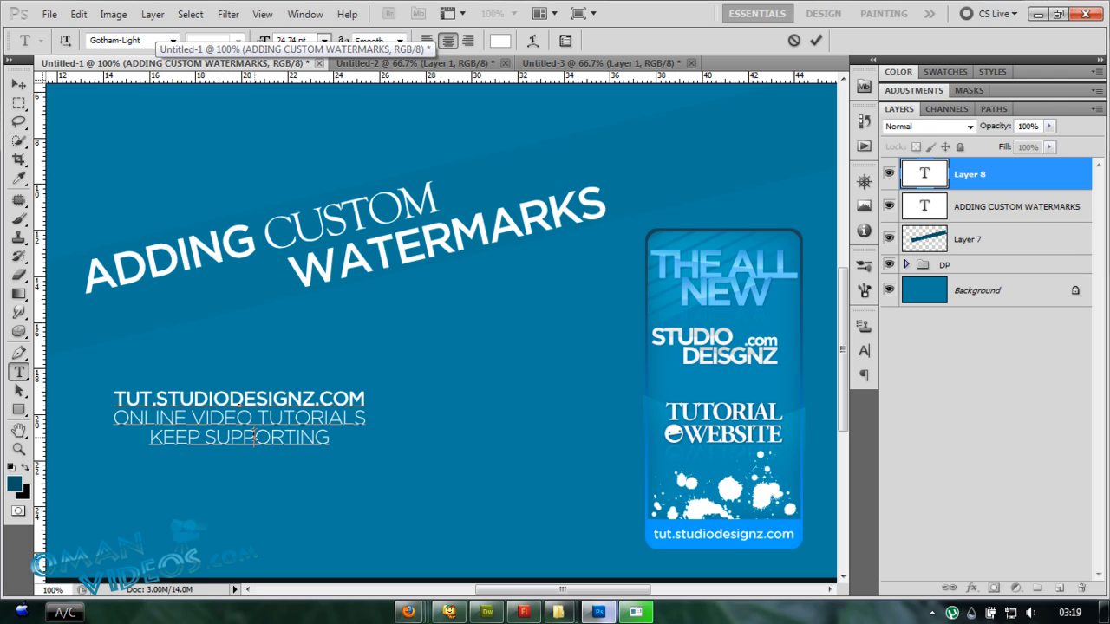
triple_click(253, 437)
key(ctrl+shift+comma)
key(ctrl+shift+comma)
key(ctrl+shift+comma)
key(ctrl+shift+comma)
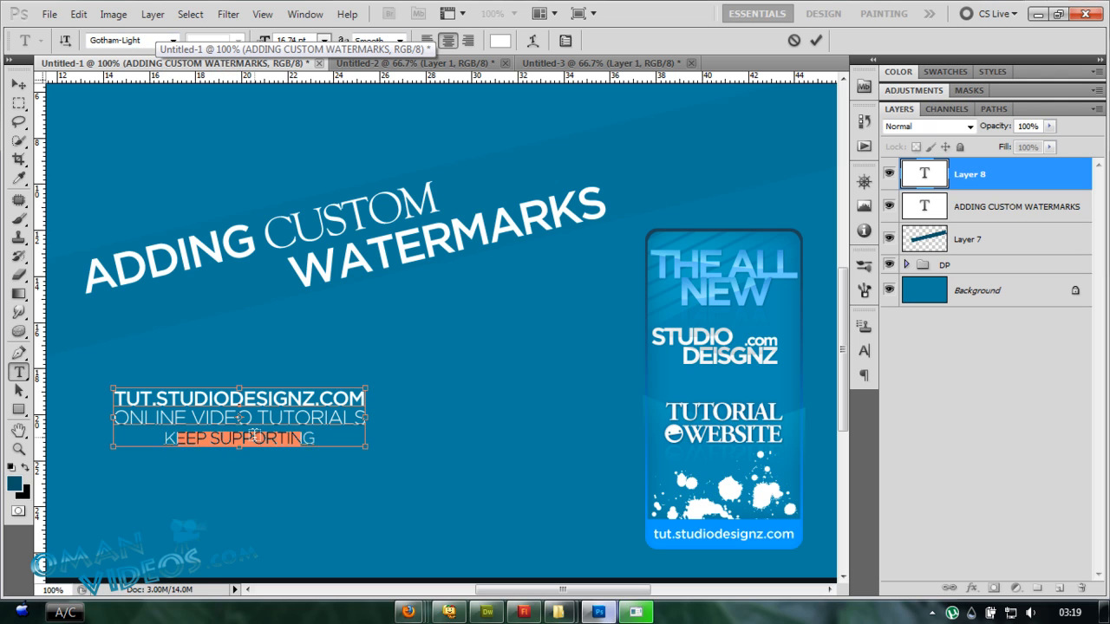
Step: Tighten the leading of the "KEEP SUPPORTING" line and move the finished text block toward the middle beneath the title
key(alt+Up)
key(alt+Up)
key(alt+Up)
key(alt+Up)
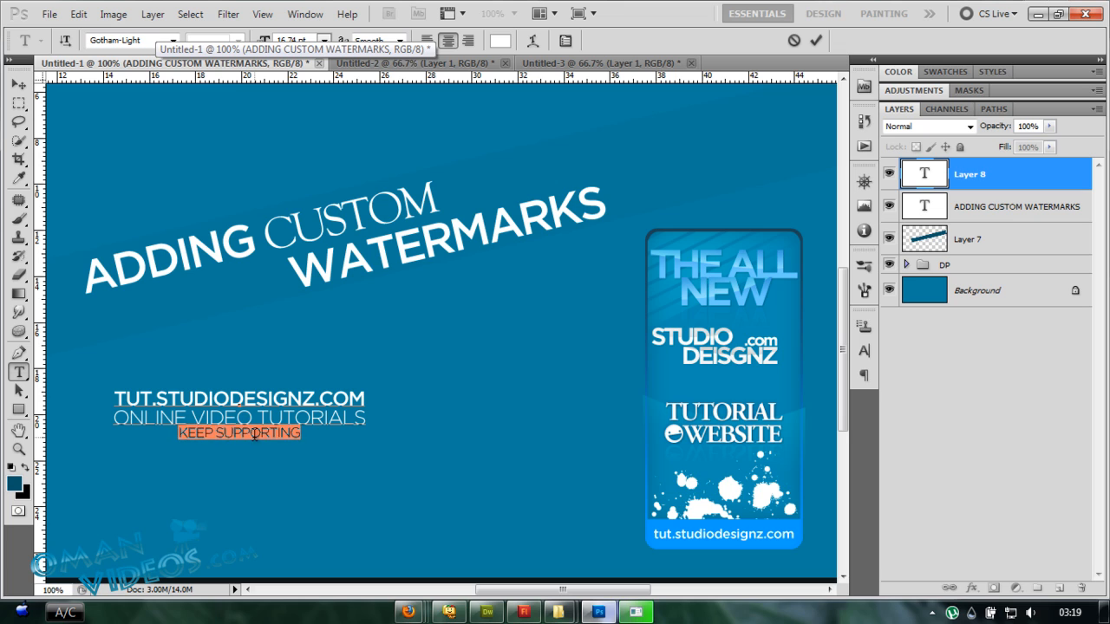
key(ctrl+Return)
key(v)
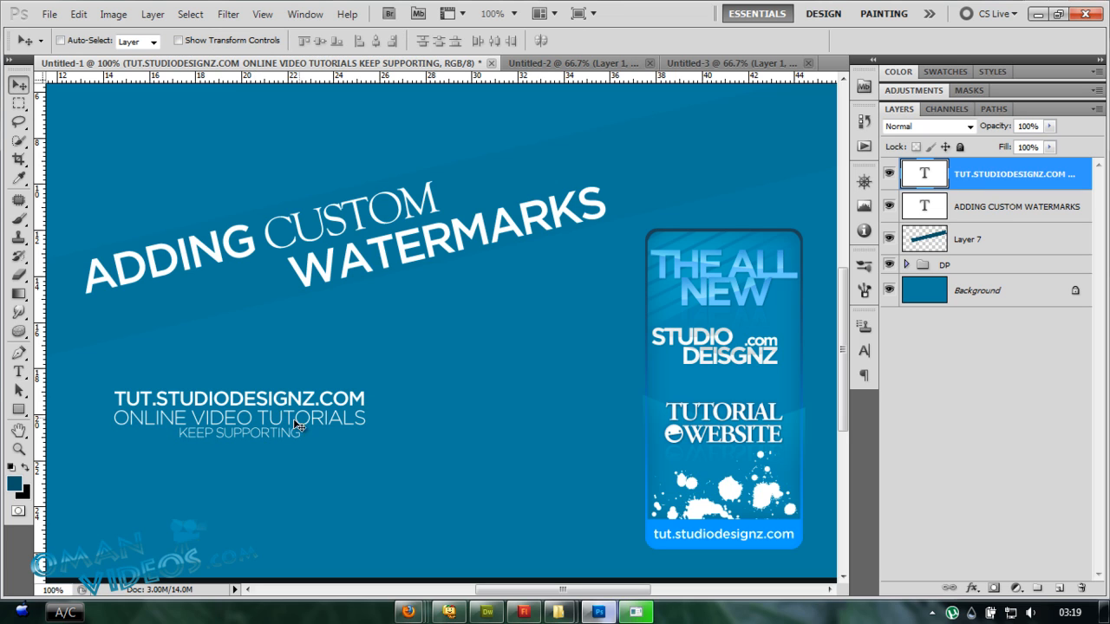
drag(257, 442, 430, 434)
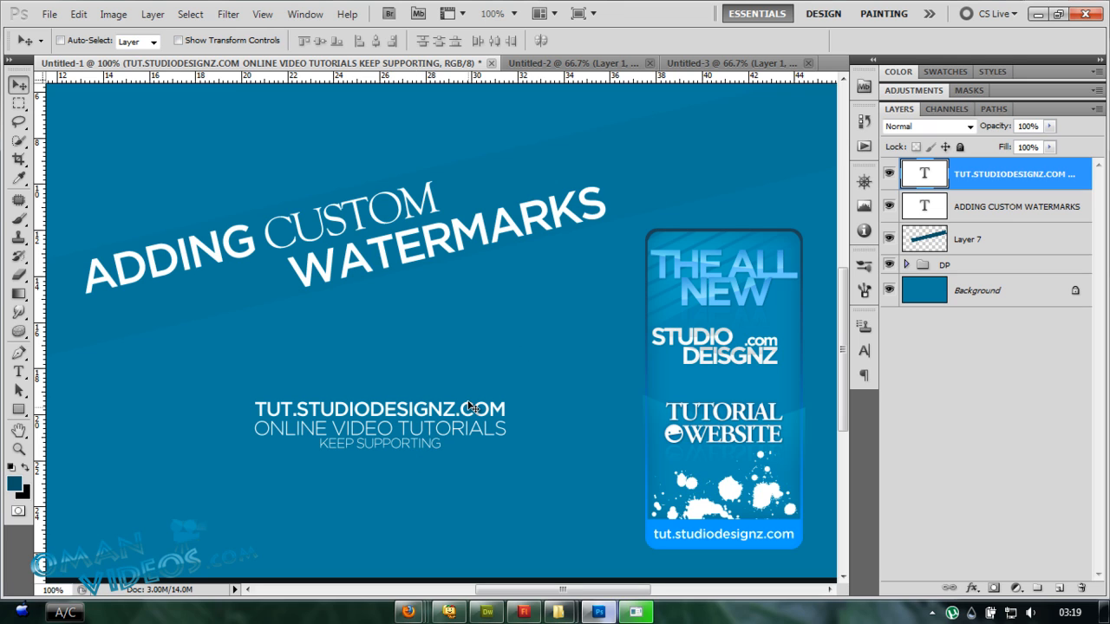
click(79, 19)
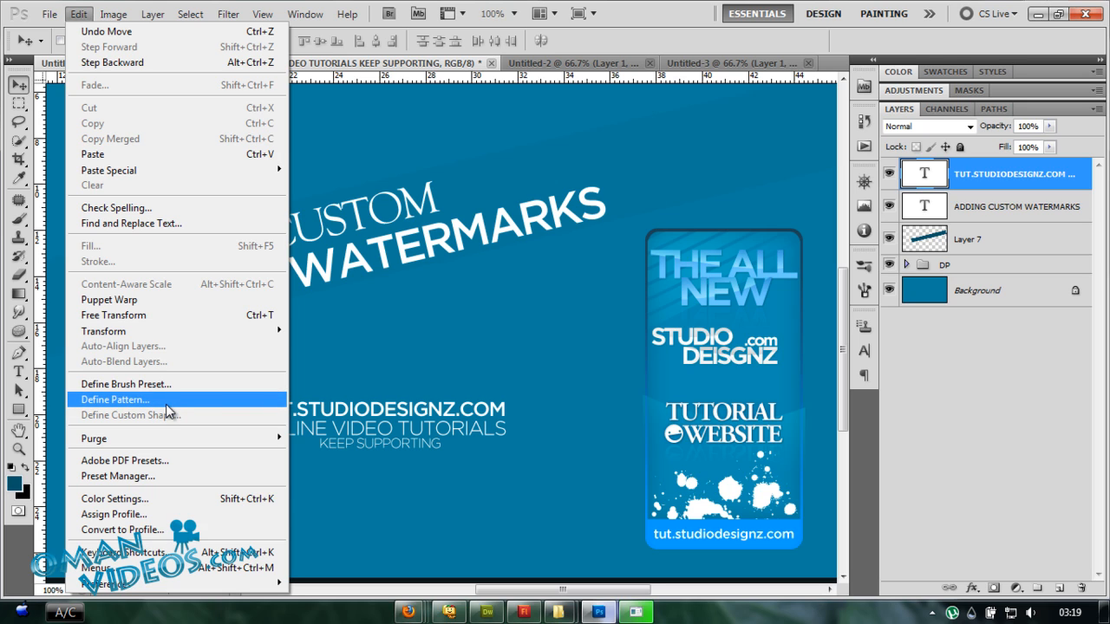
click(121, 401)
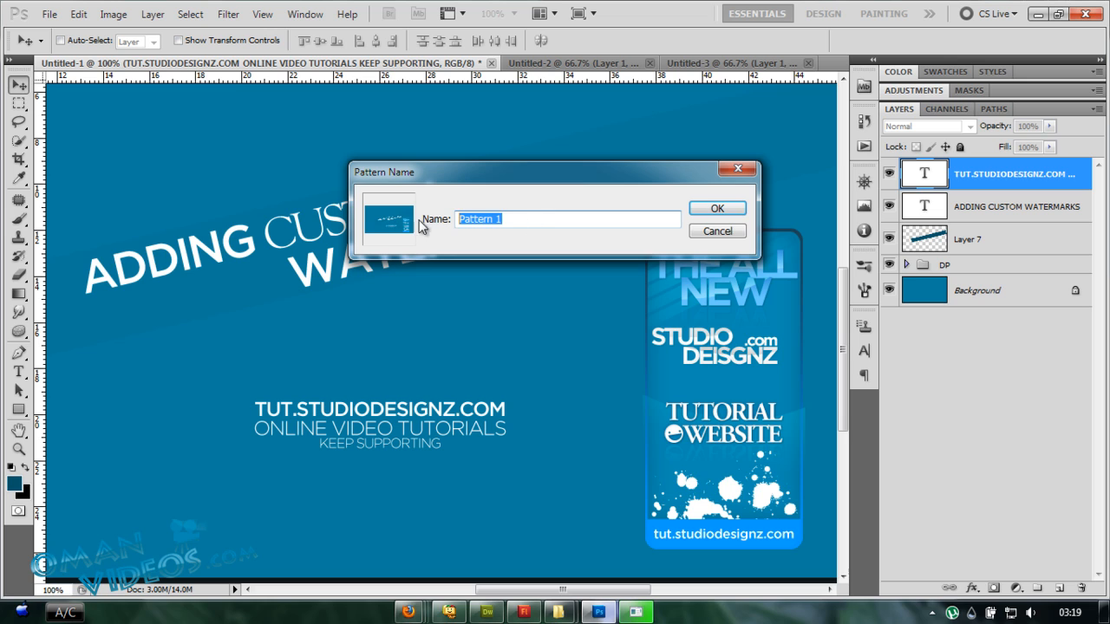
click(718, 234)
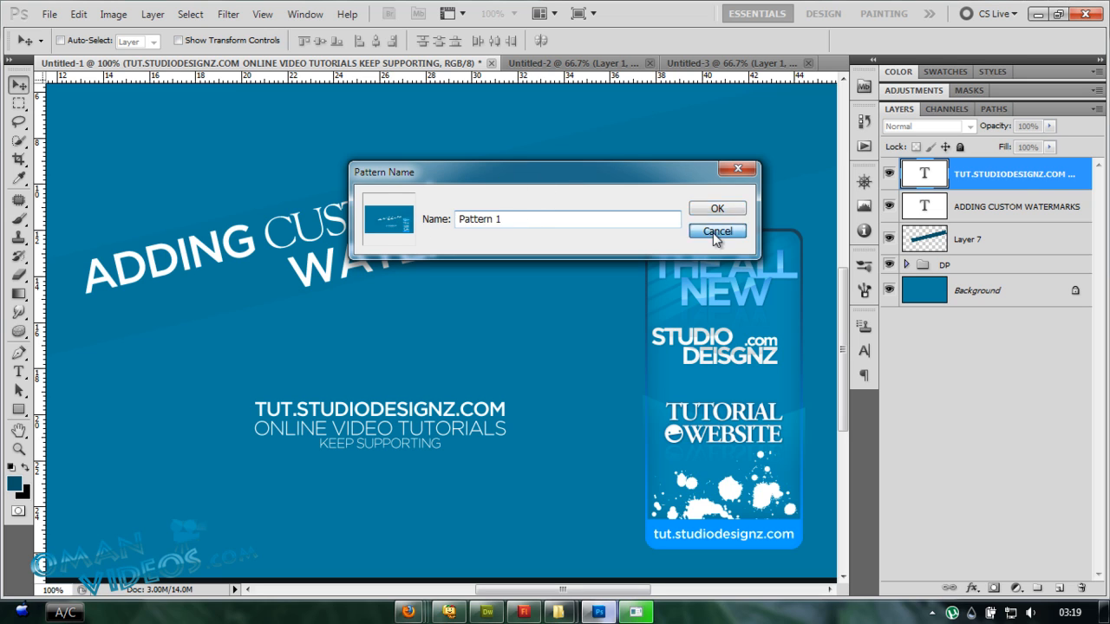
right_click(1034, 174)
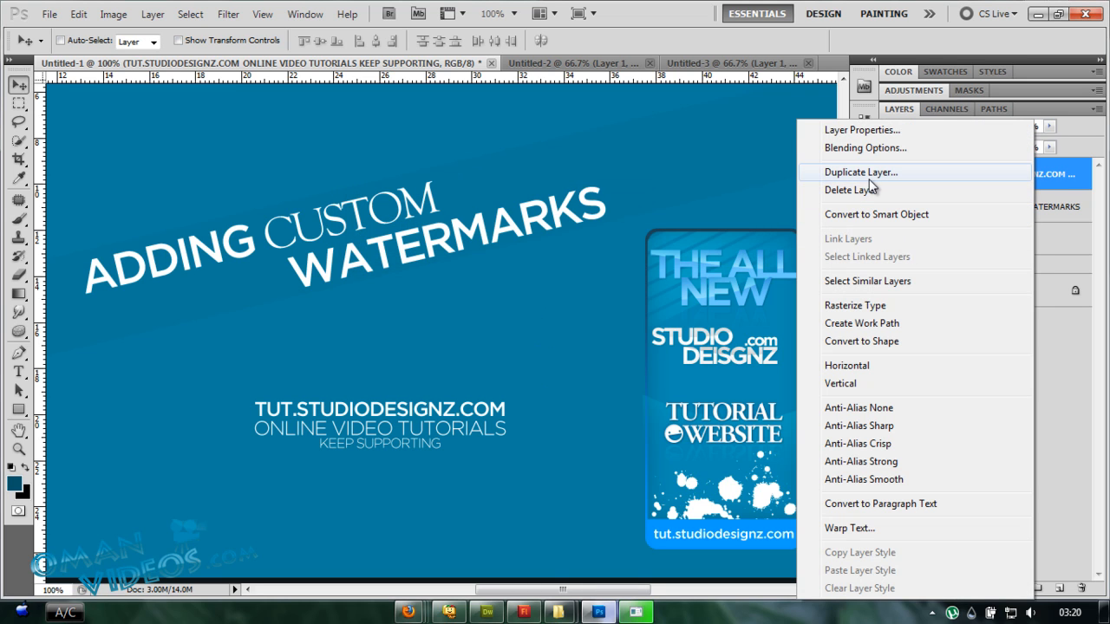
click(778, 182)
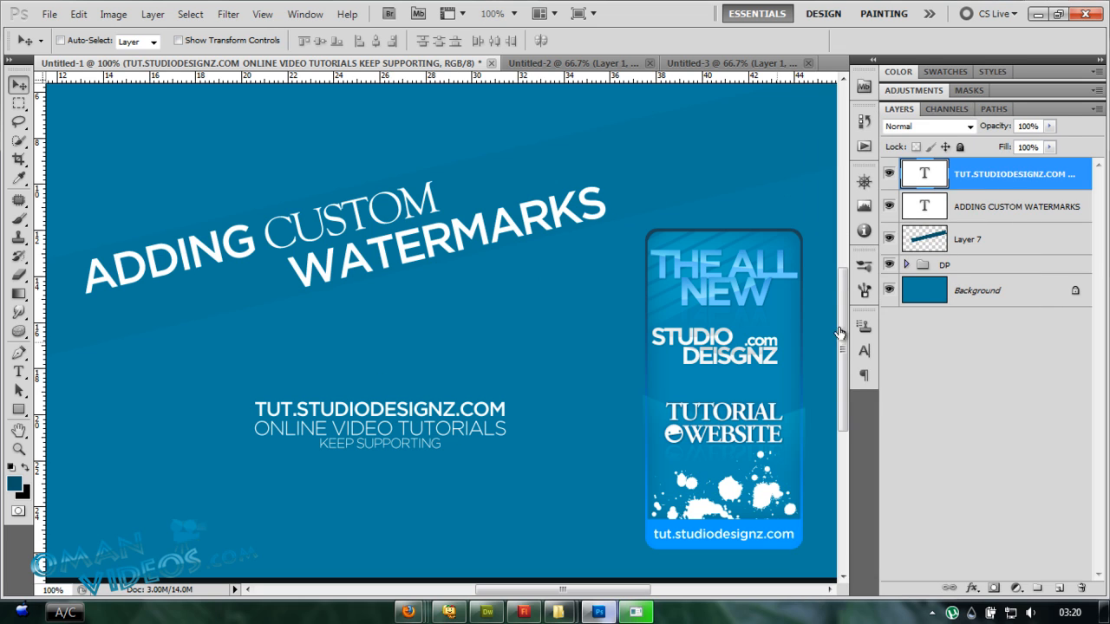
Step: Duplicate the TUT.STUDIODESIGNZ.COM text layer into a new document
right_click(1055, 171)
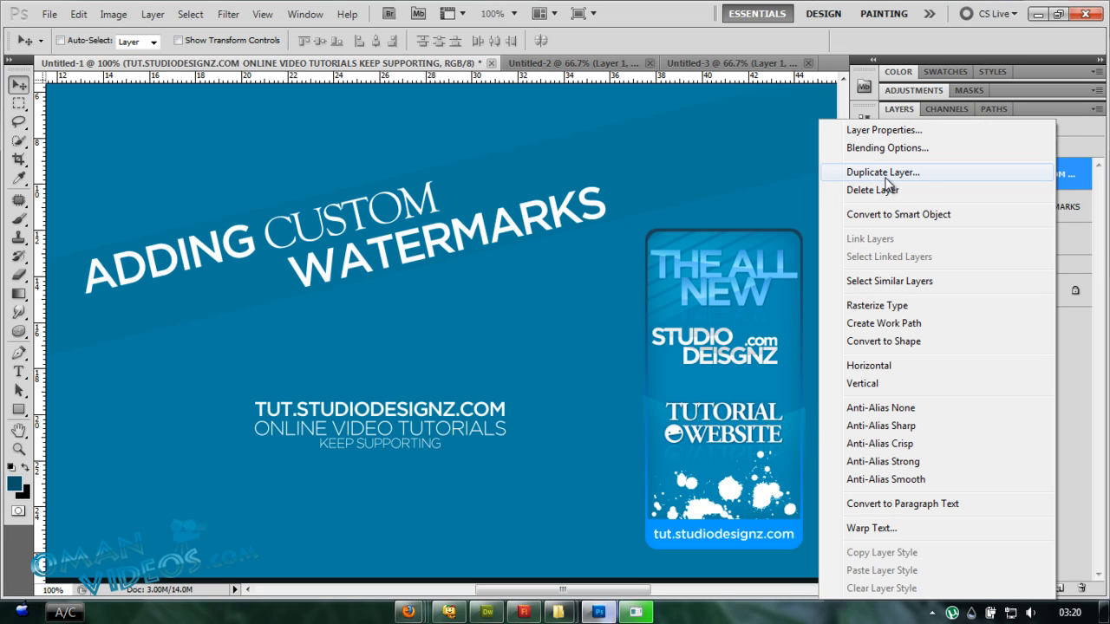
click(886, 179)
click(528, 246)
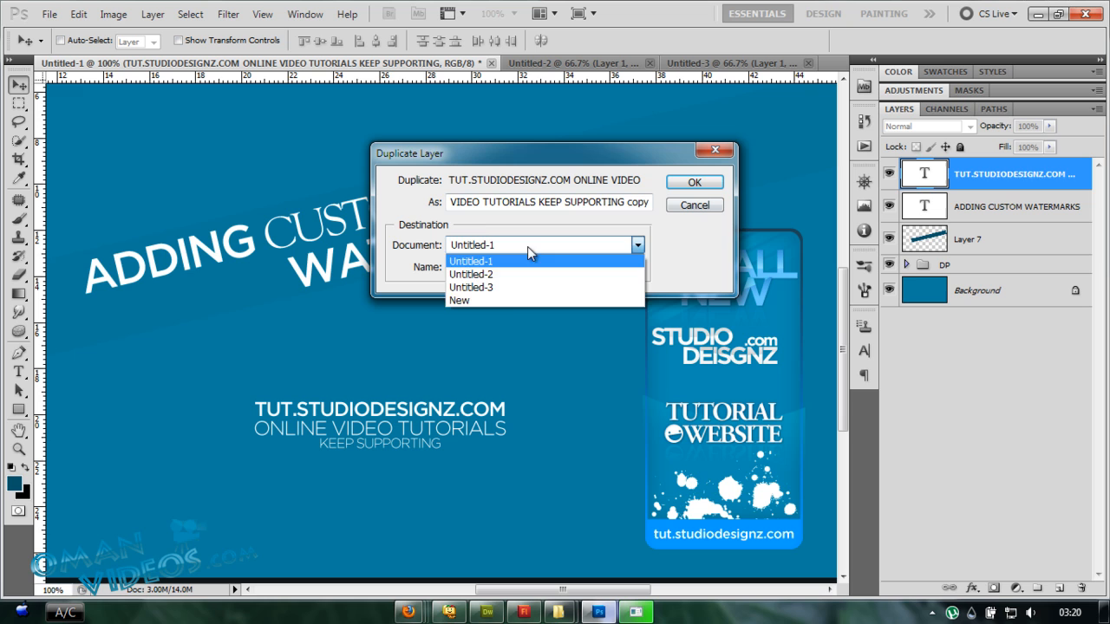
click(456, 301)
click(695, 182)
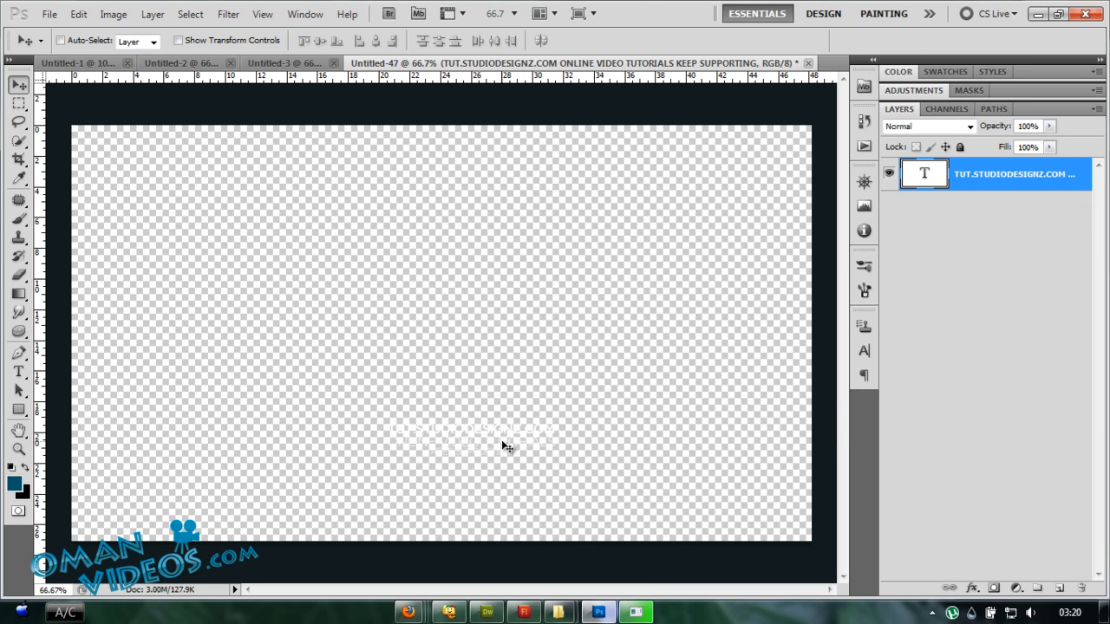
Step: Move the text near the canvas centre and add a layer beneath it filled with the dark blue foreground colour
drag(502, 445, 444, 342)
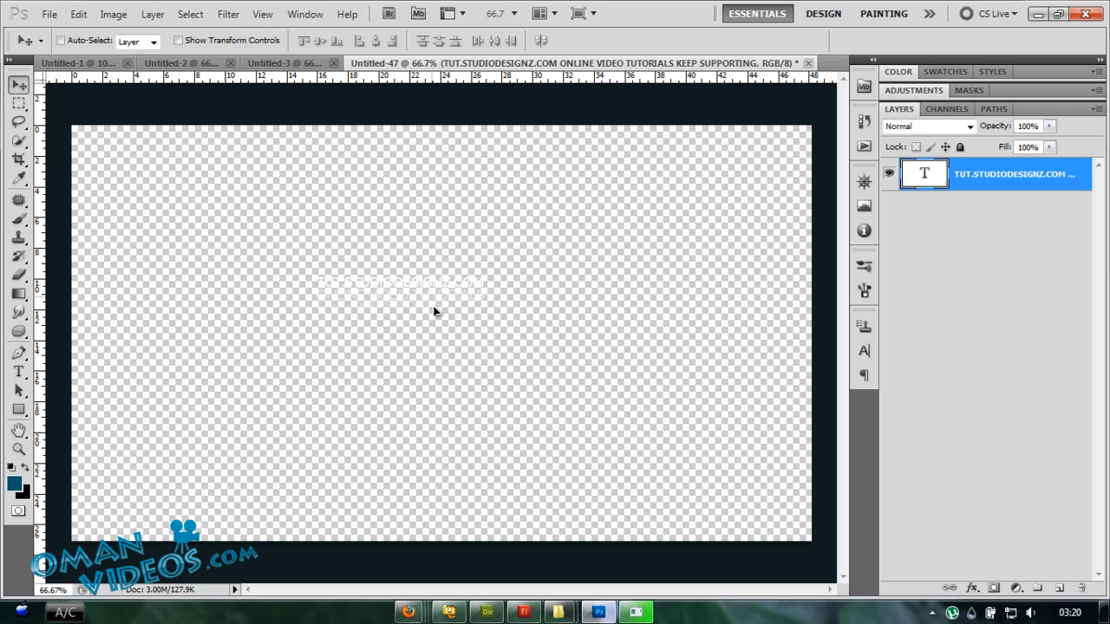
ctrl+click(1059, 588)
key(alt+BackSpace)
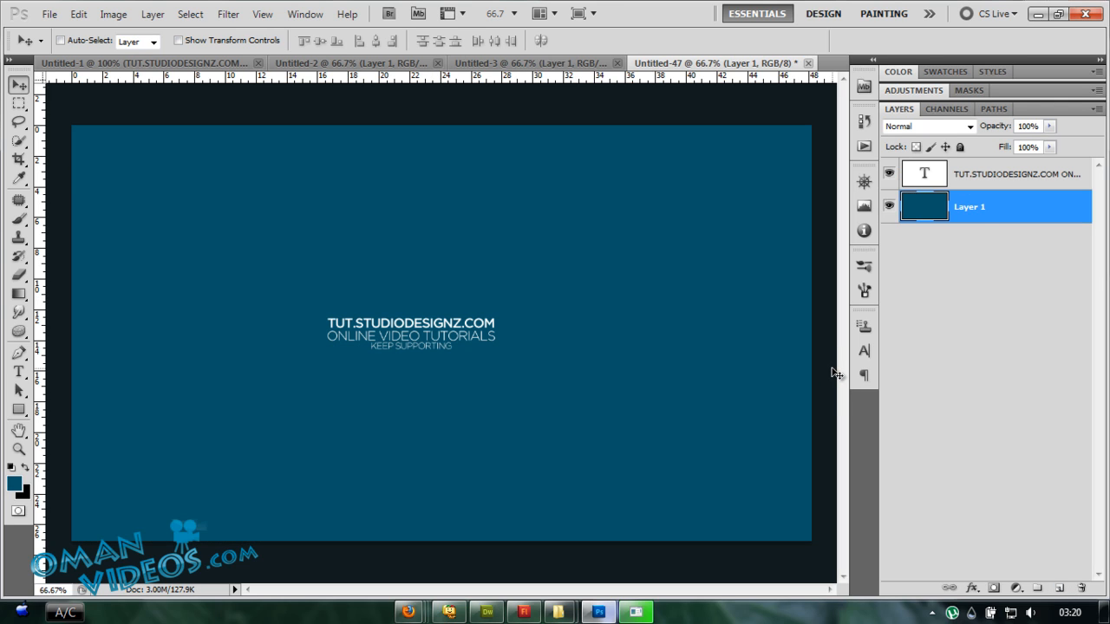
Step: Trim the canvas to the bounds of the three-line text
click(997, 177)
key(z)
click(453, 345)
click(453, 345)
key(v)
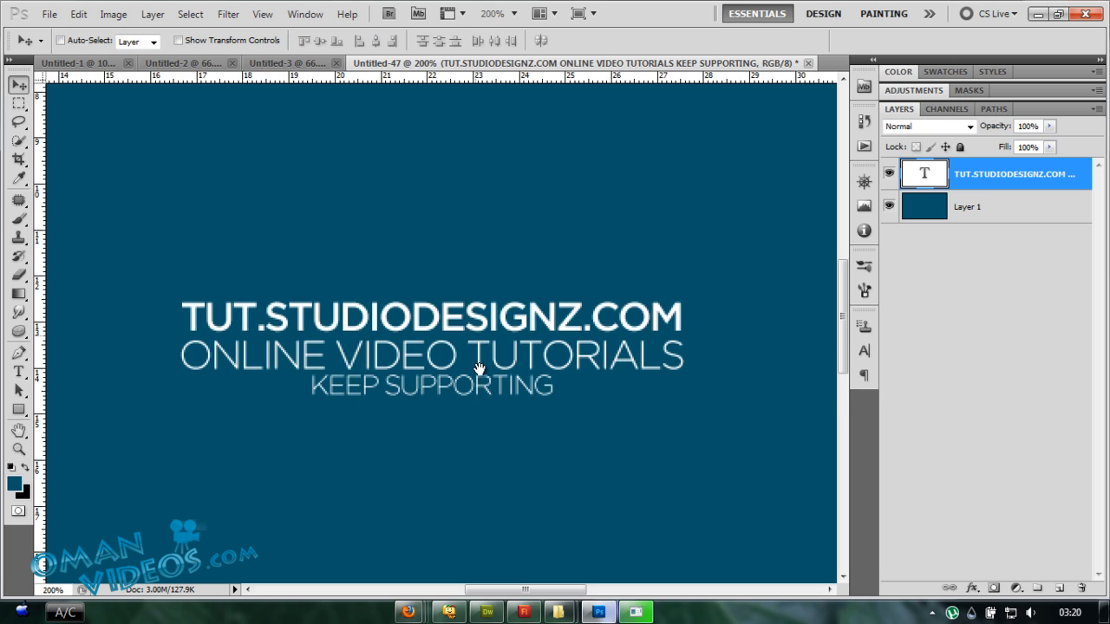
click(113, 14)
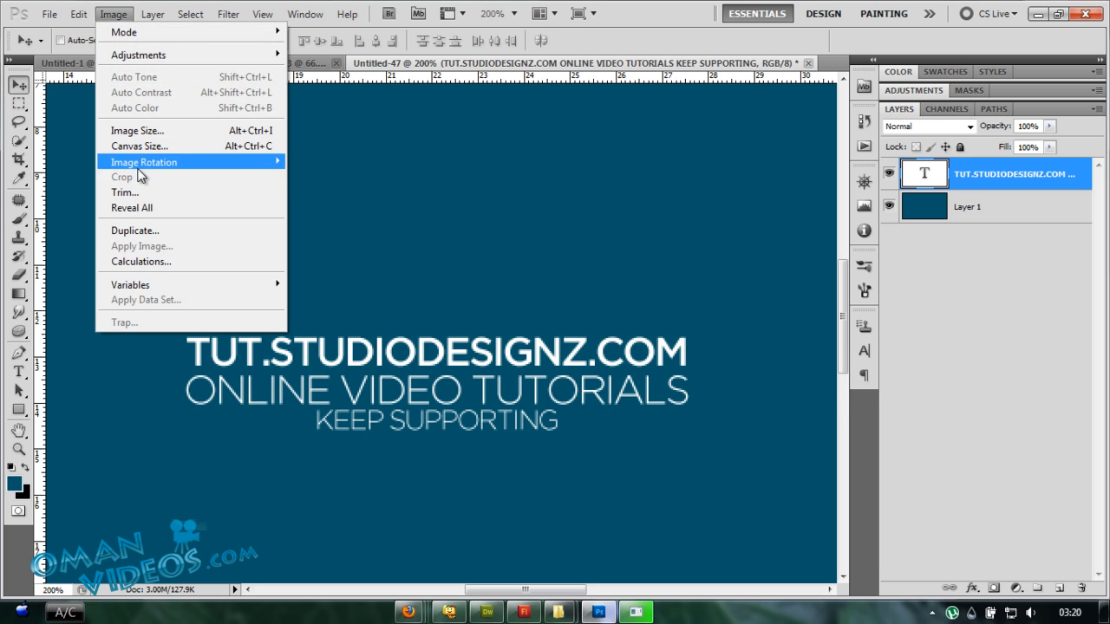
click(126, 191)
click(798, 197)
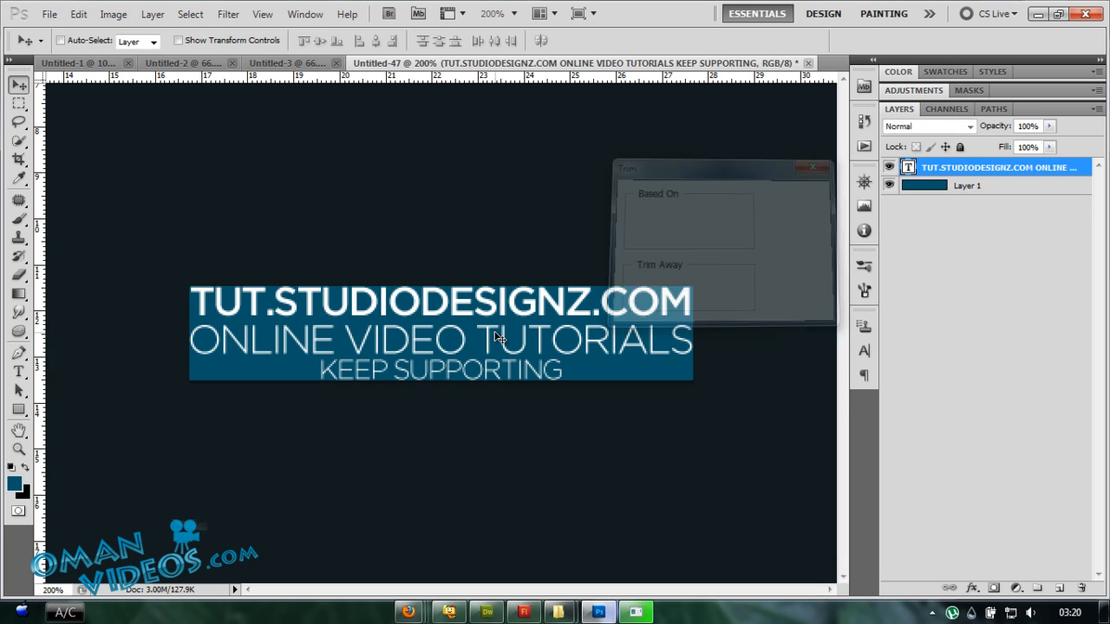
key(ctrl+minus)
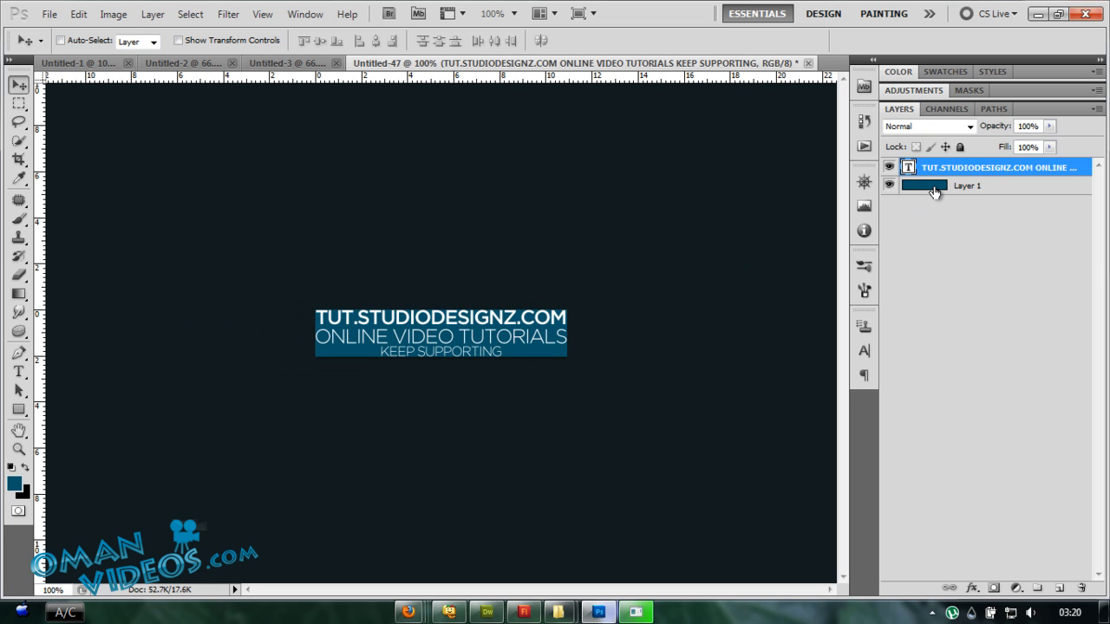
Step: Delete the blue fill layer beneath the text and define the transparent text canvas as a pattern named sdzWATERMARK
click(931, 188)
key(Delete)
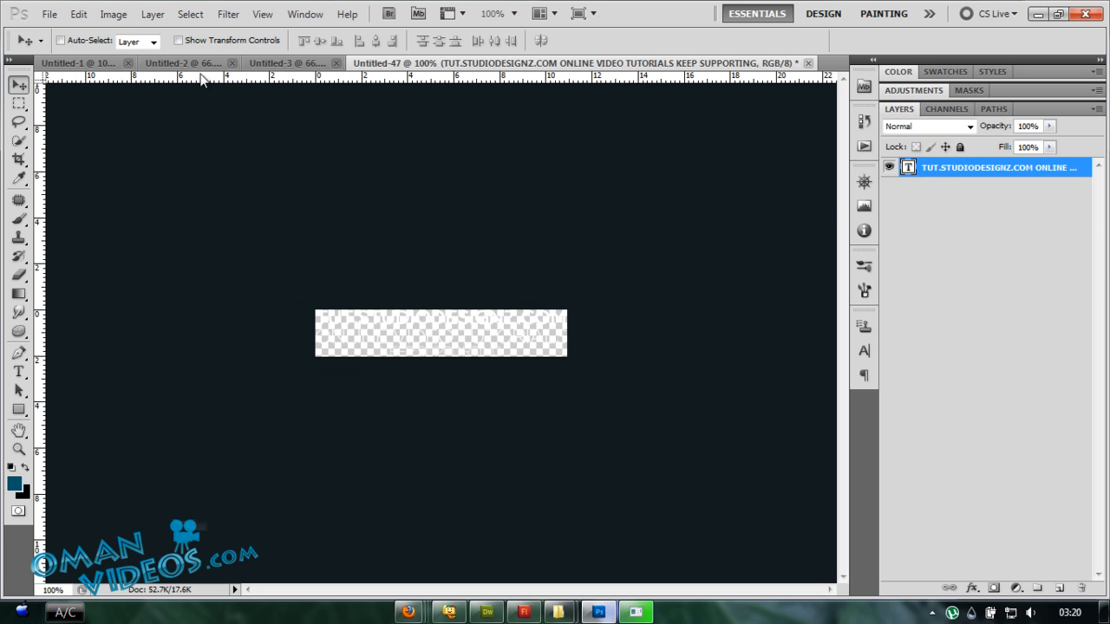
click(86, 19)
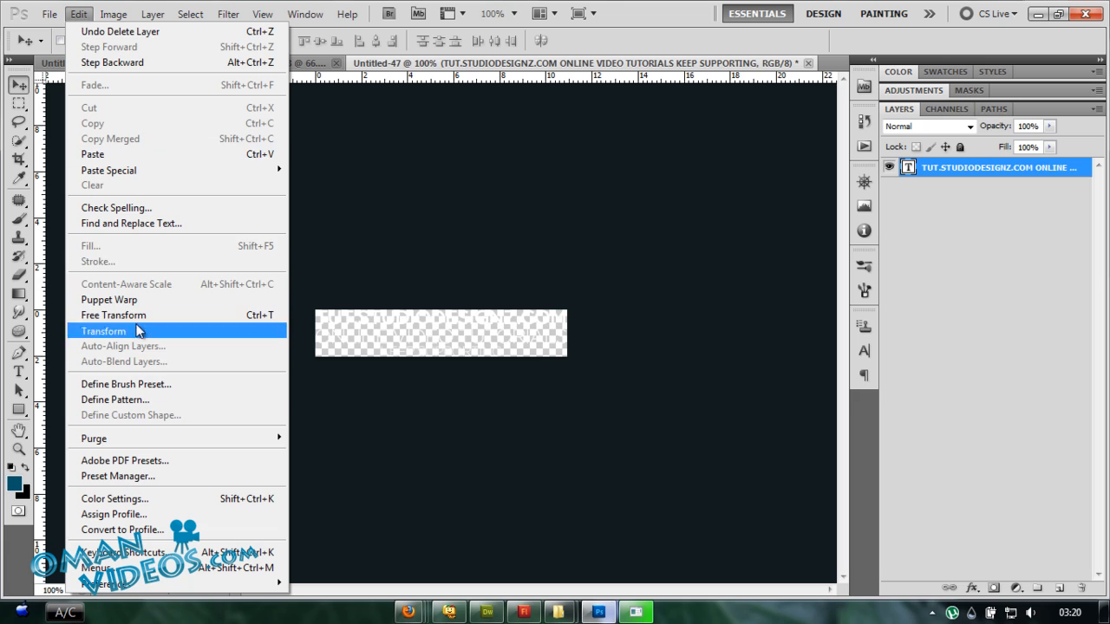
click(144, 404)
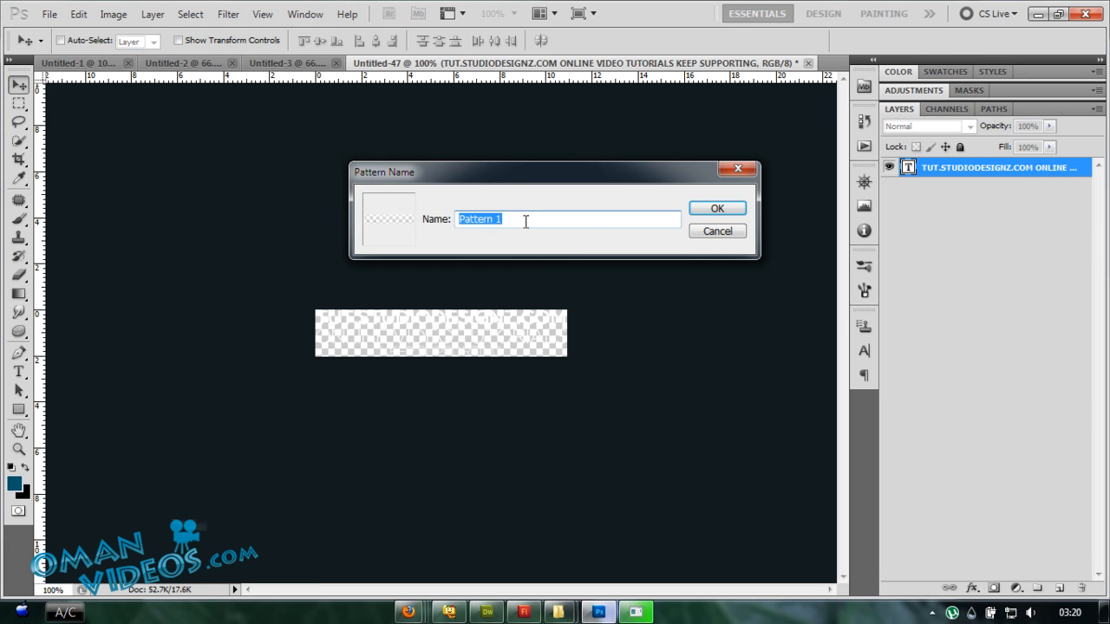
text(sdzWATERMARK)
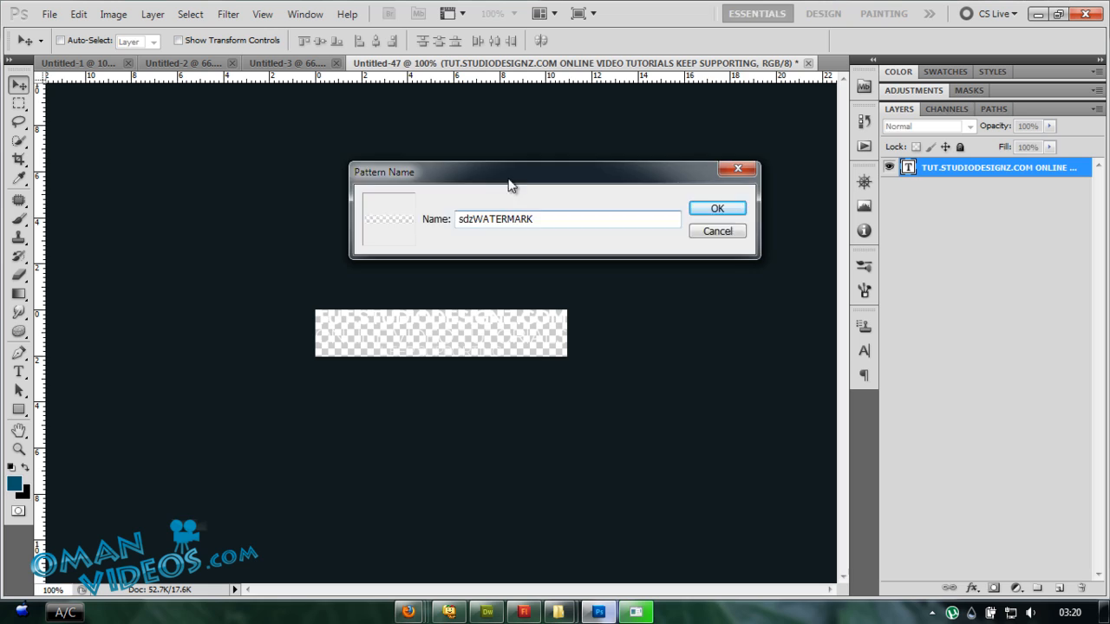
key(Return)
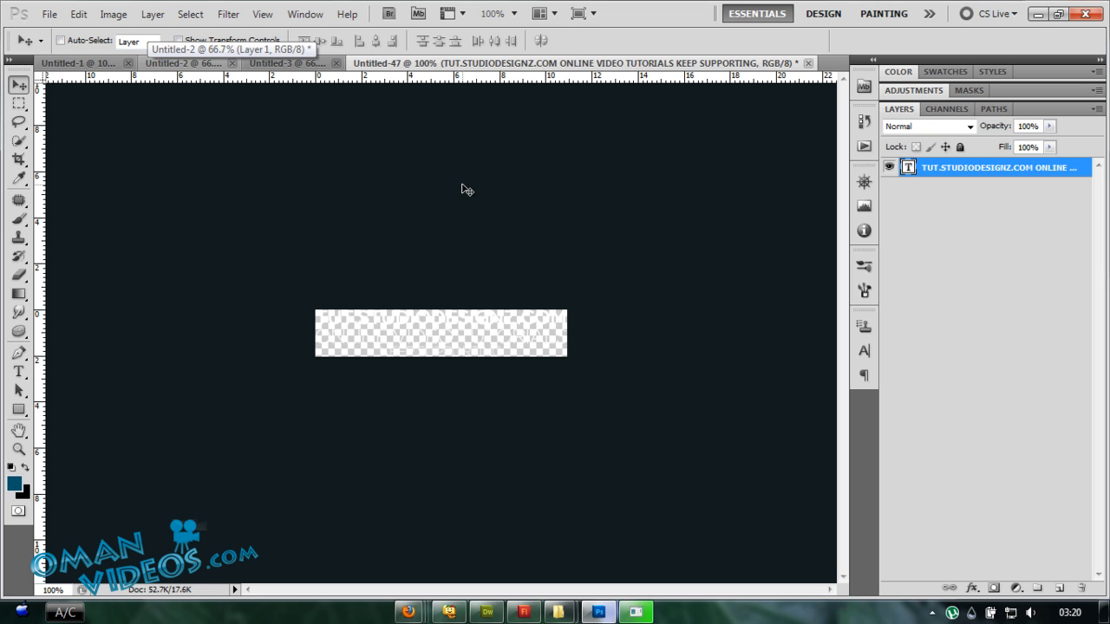
Step: Create a new document with a dark blue background and add an empty layer above it
key(ctrl+n)
key(Return)
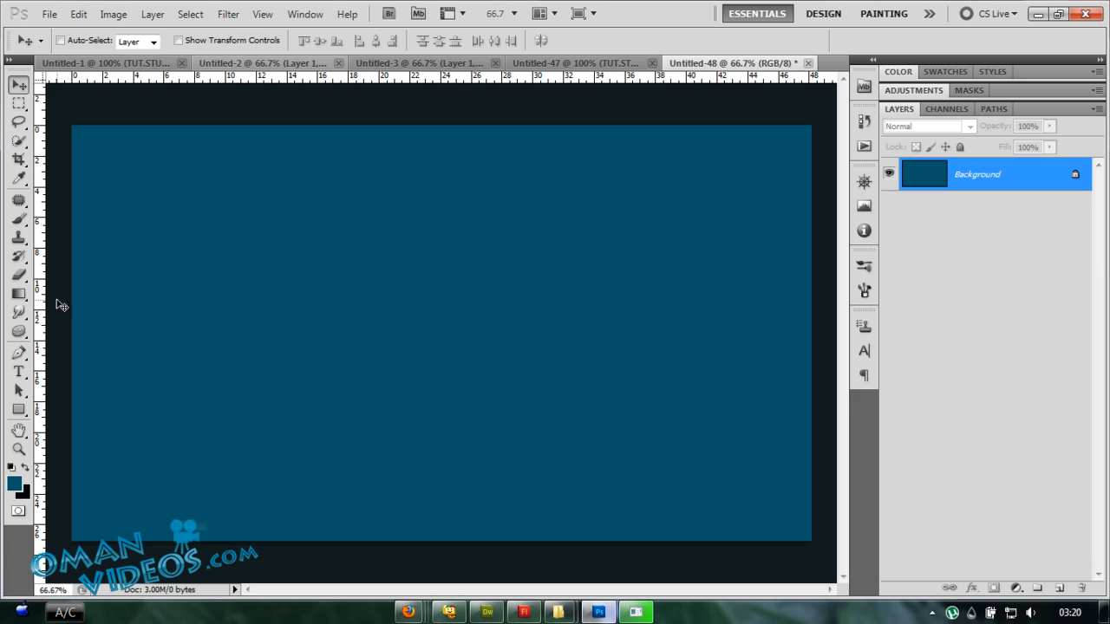
click(1059, 587)
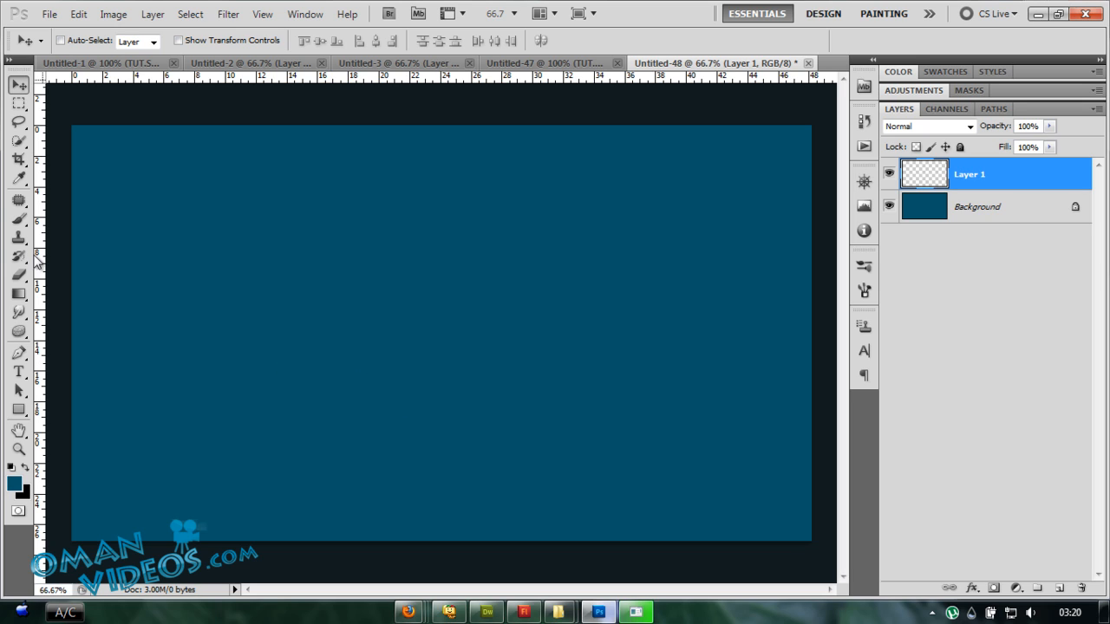
Step: Fill the new layer with the sdzWATERMARK pattern using the Paint Bucket and reduce the layer's opacity to 11%
click(19, 219)
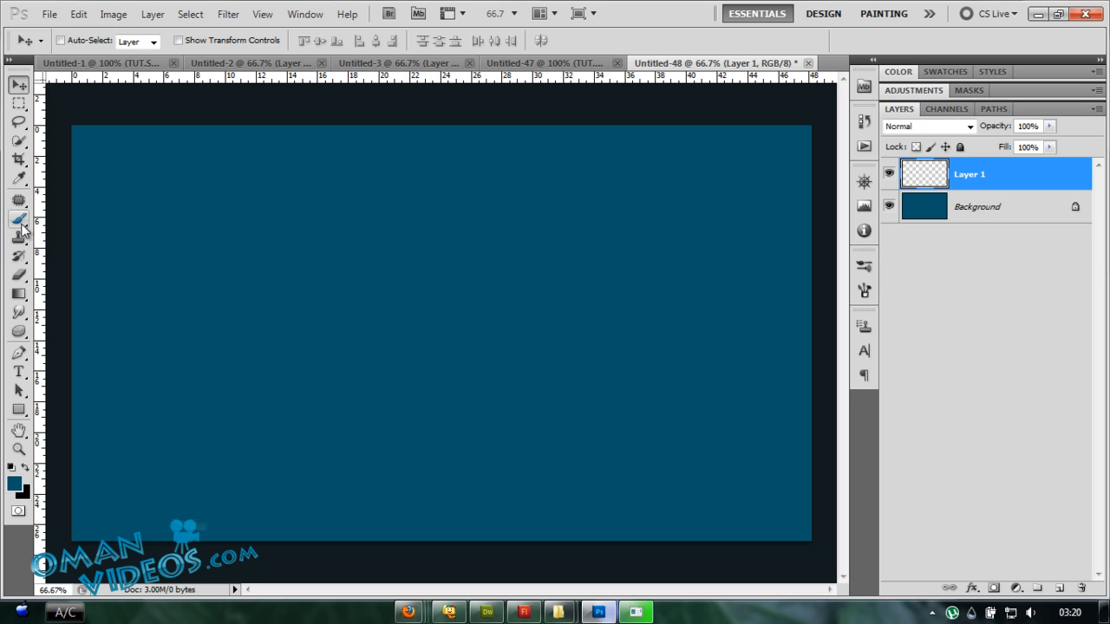
click(18, 293)
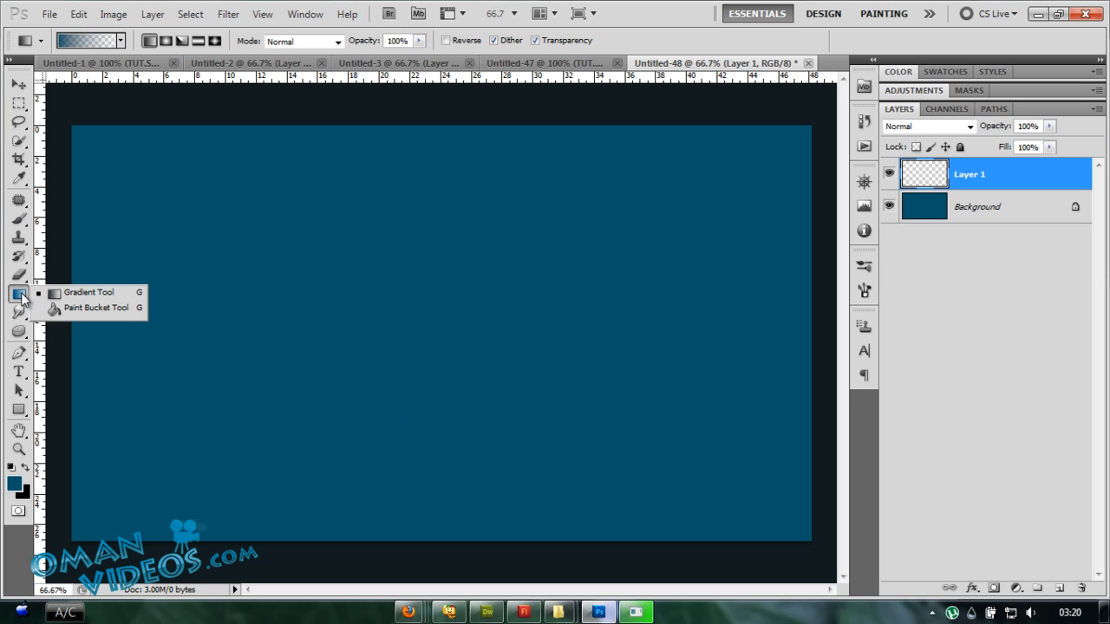
click(80, 309)
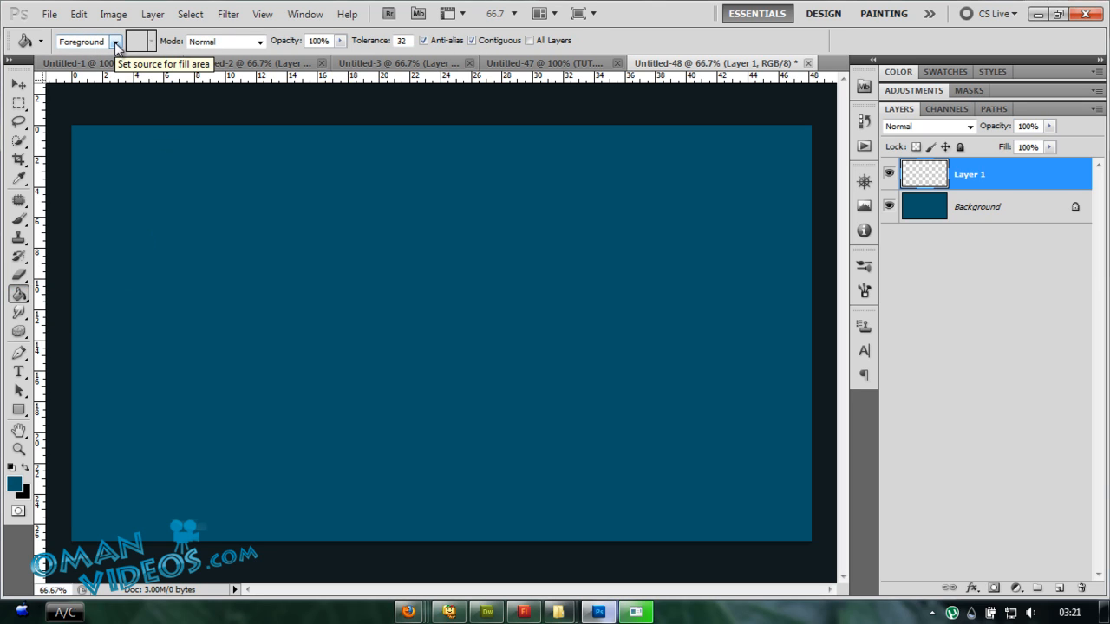
click(115, 41)
click(73, 69)
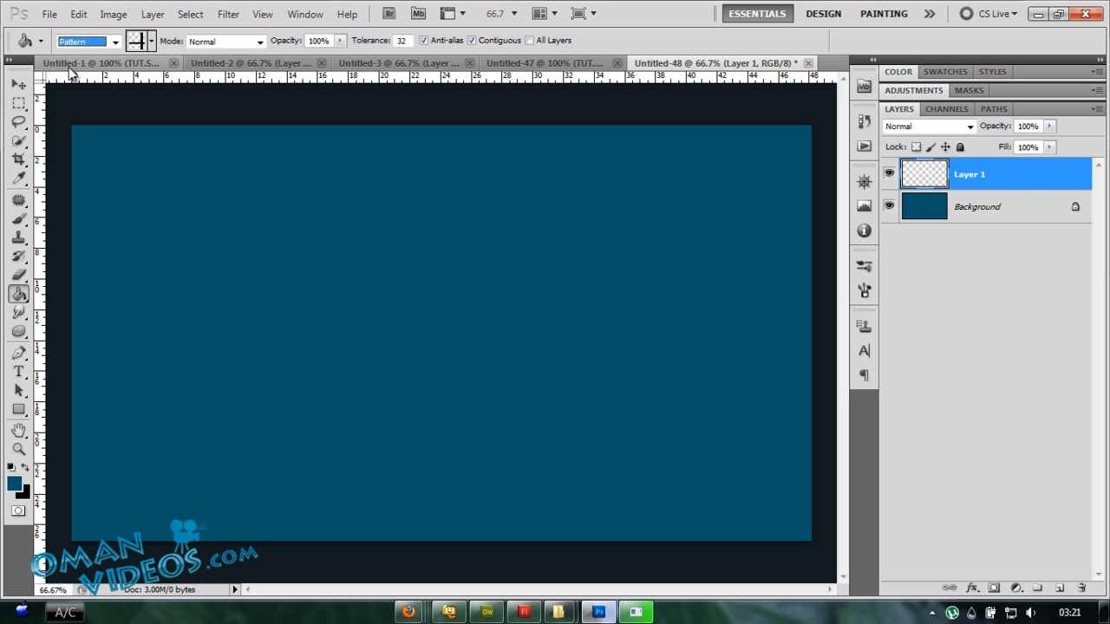
click(153, 42)
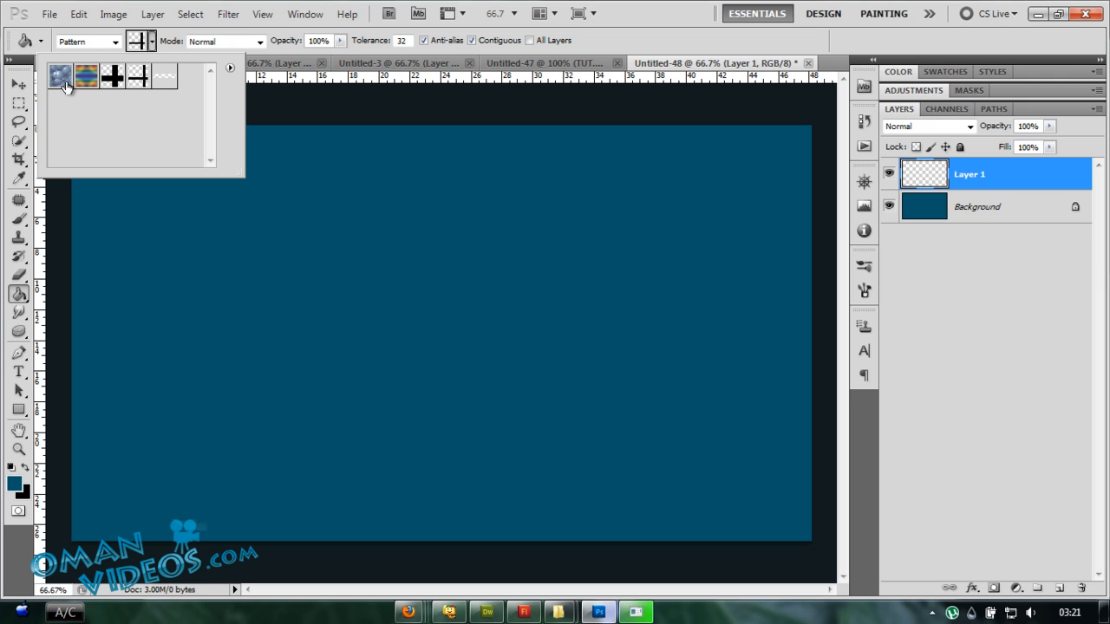
click(161, 78)
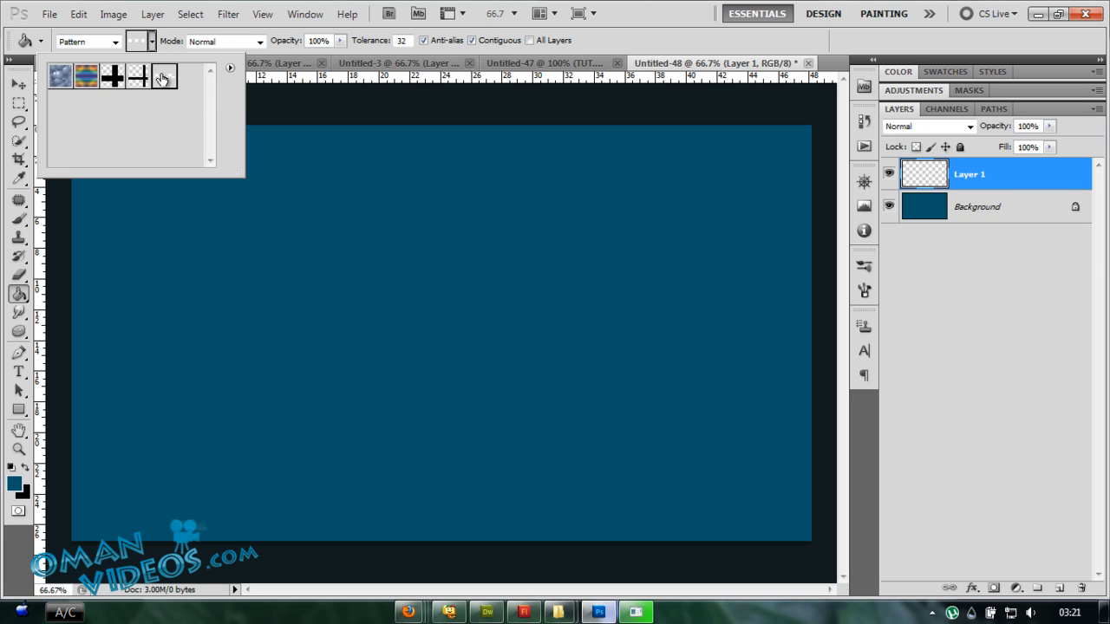
click(686, 47)
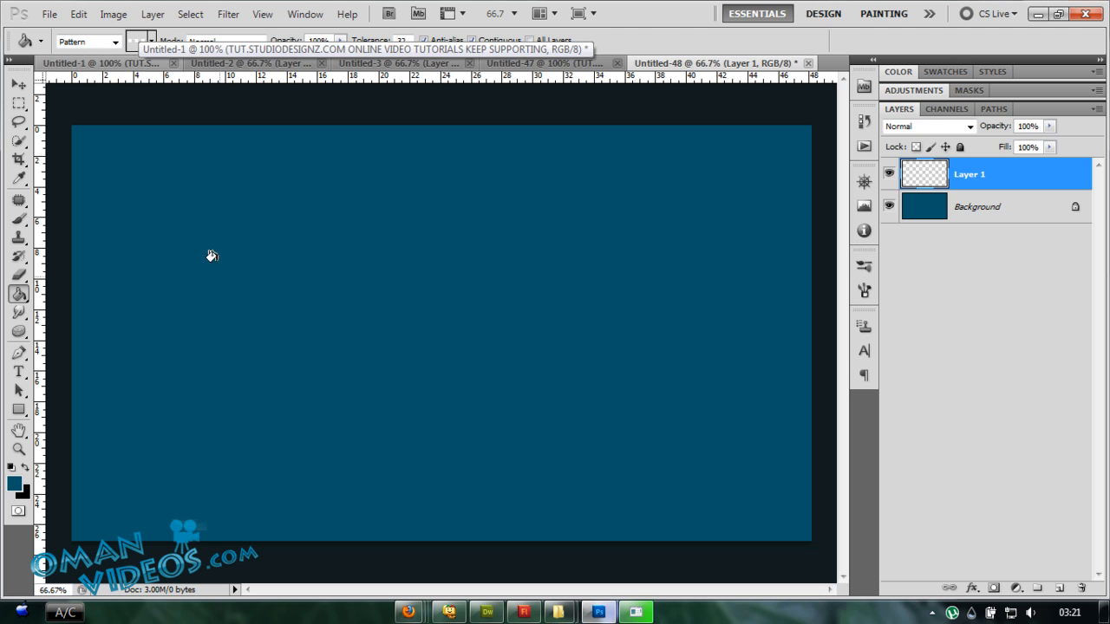
click(374, 272)
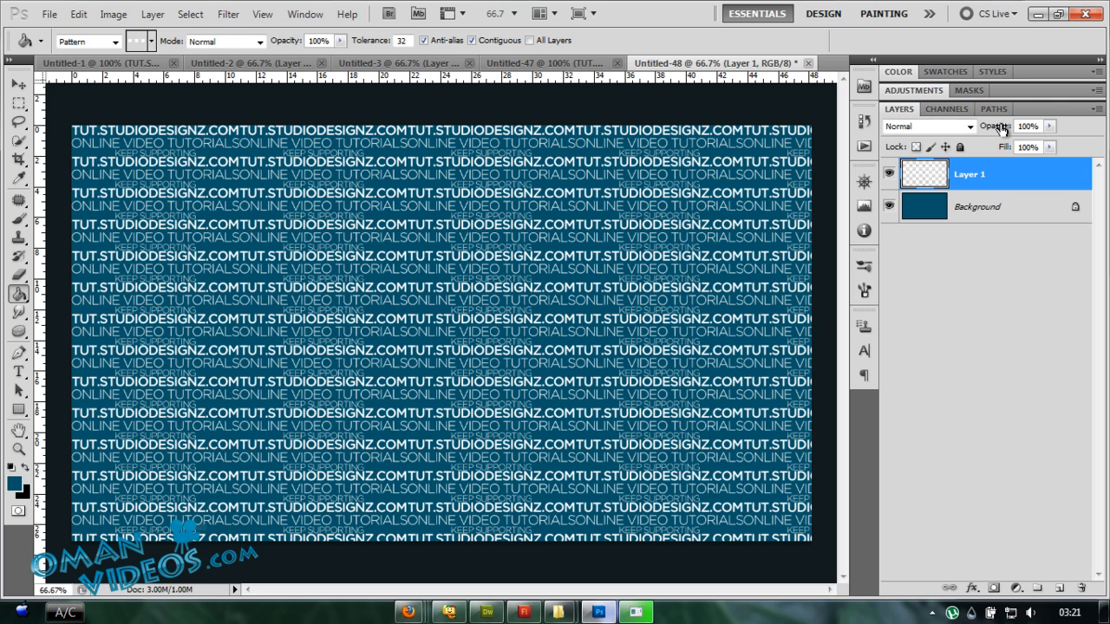
drag(997, 126, 928, 132)
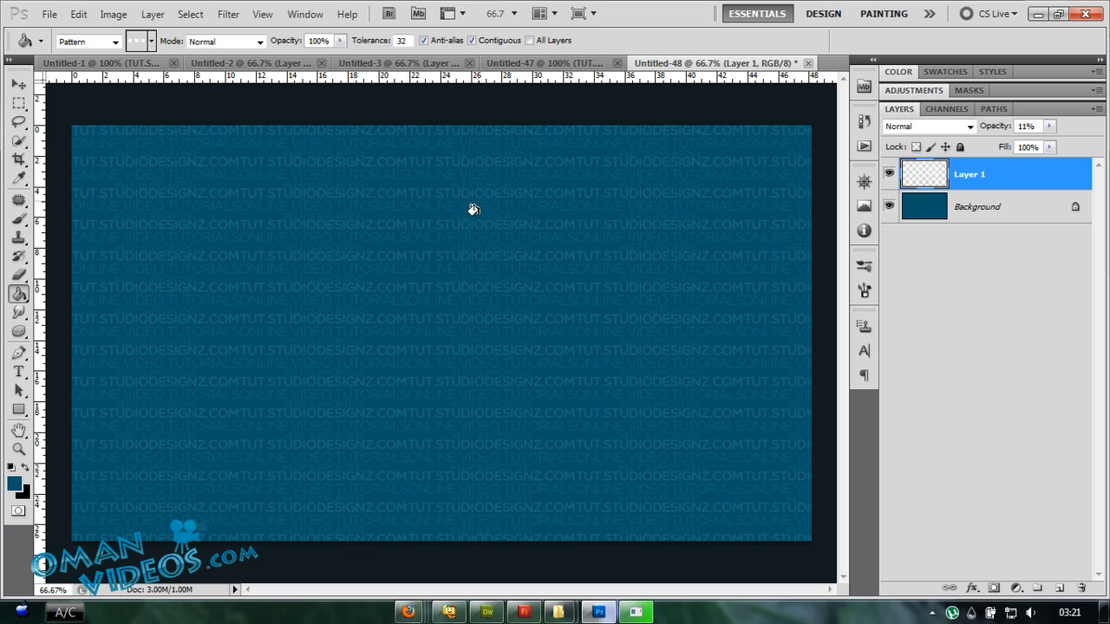
Step: In Untitled-2, add a layer above the YouTube channel screenshot, fill it with the watermark pattern and set its opacity to 15%
click(240, 64)
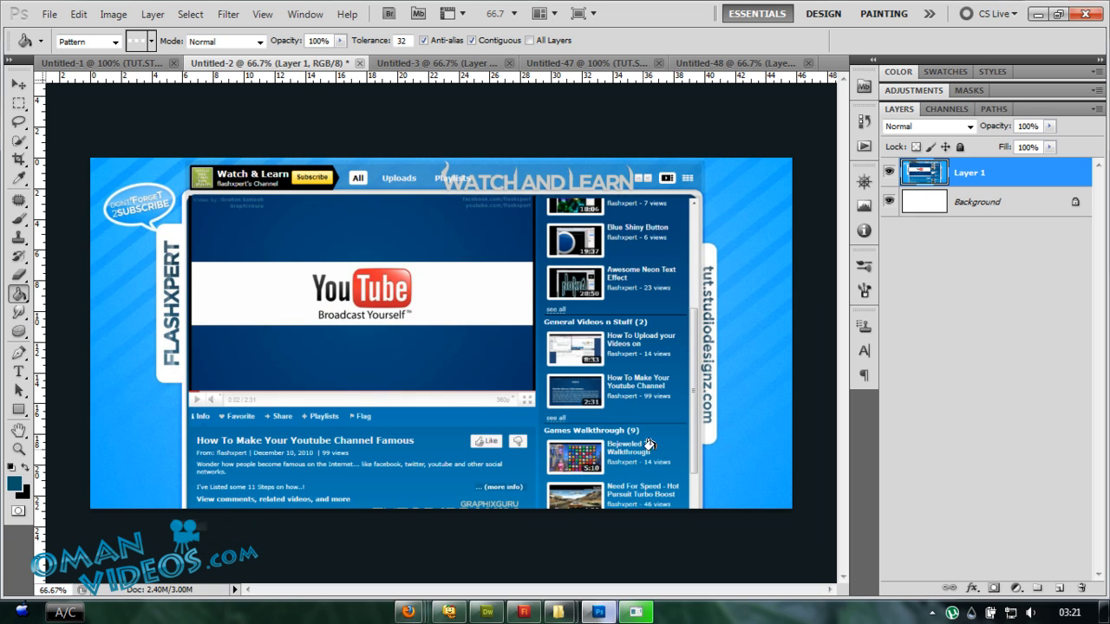
click(1061, 589)
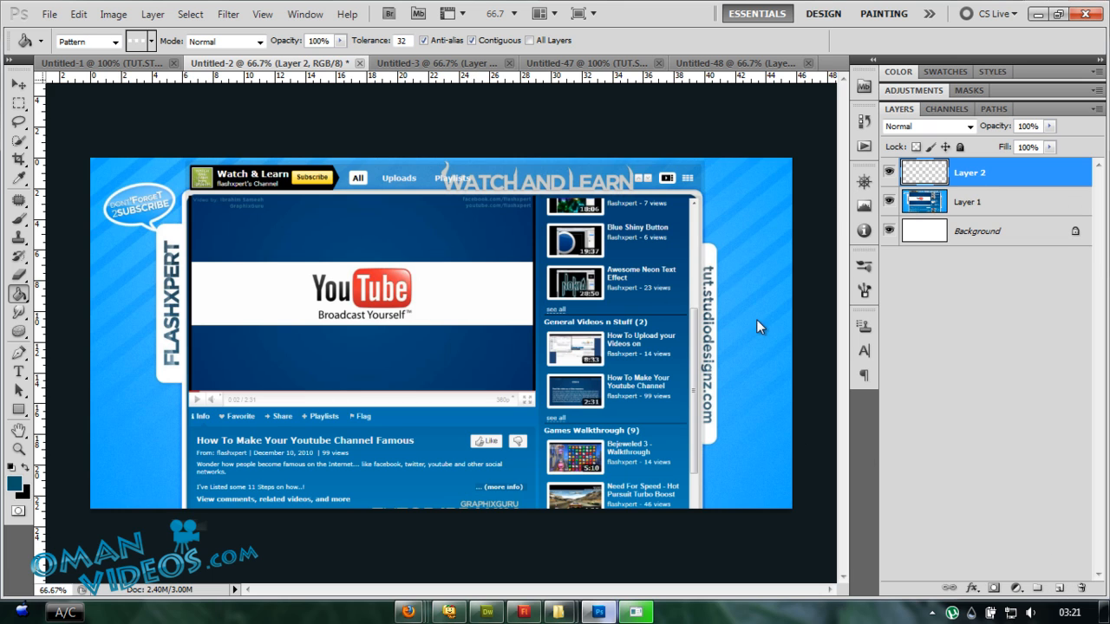
click(366, 230)
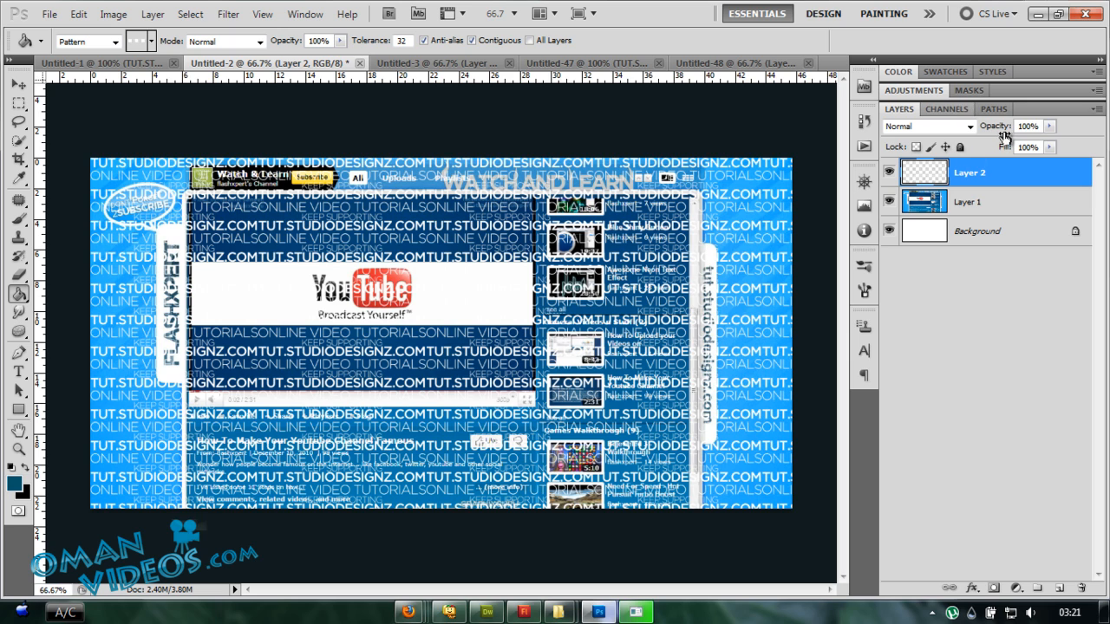
drag(1004, 136, 921, 136)
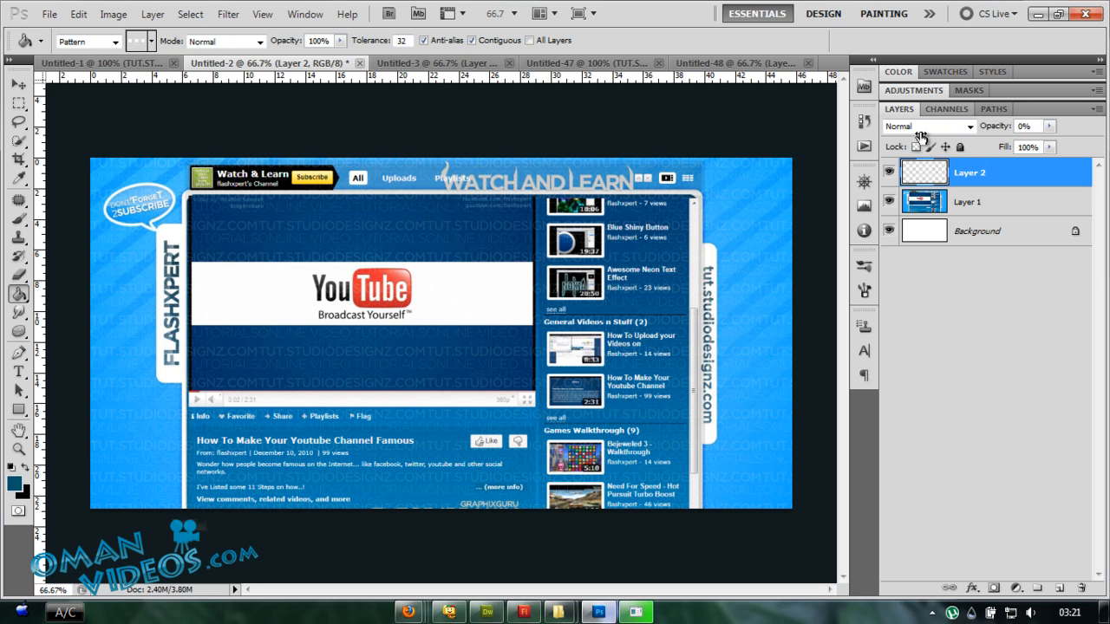
drag(990, 136, 1010, 130)
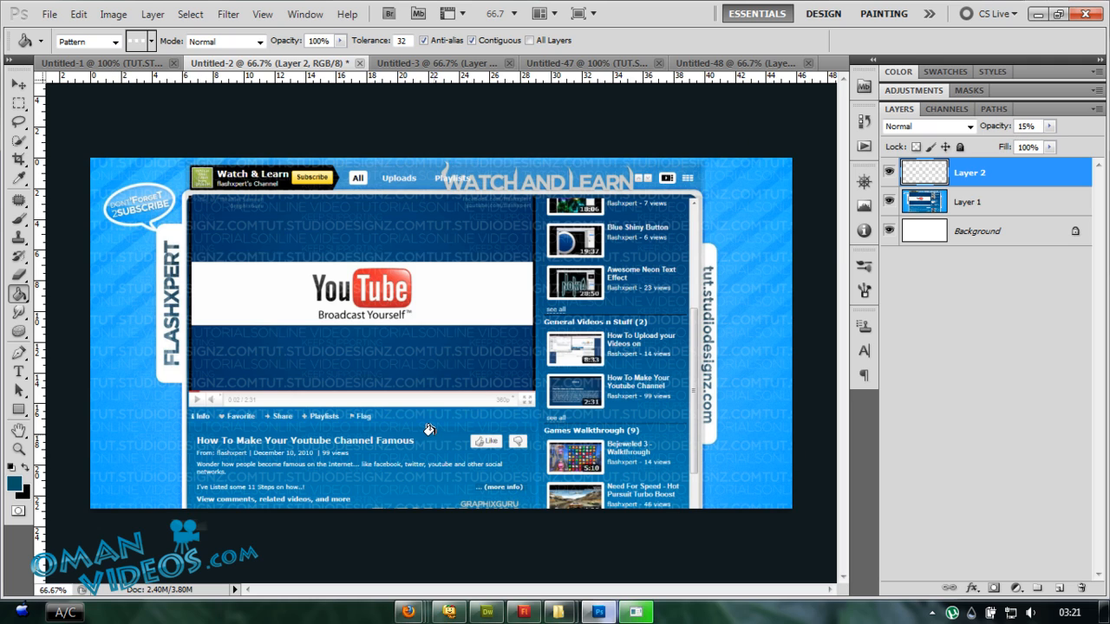
Step: Fill the empty Layer 2 in Untitled-3 with the watermark pattern over the website screenshot
click(442, 63)
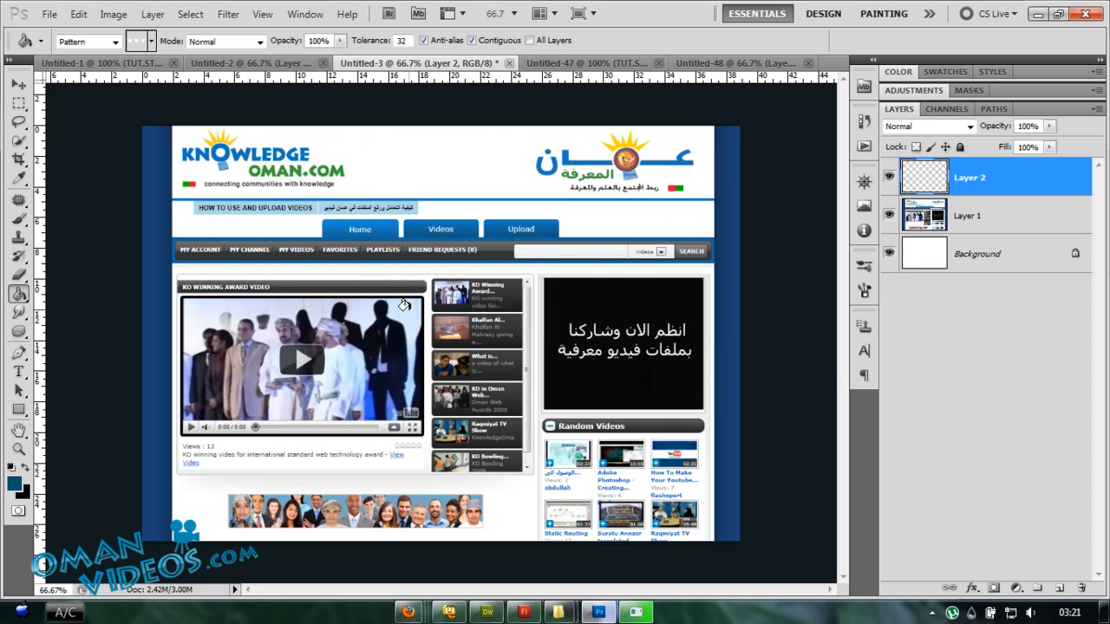
click(406, 161)
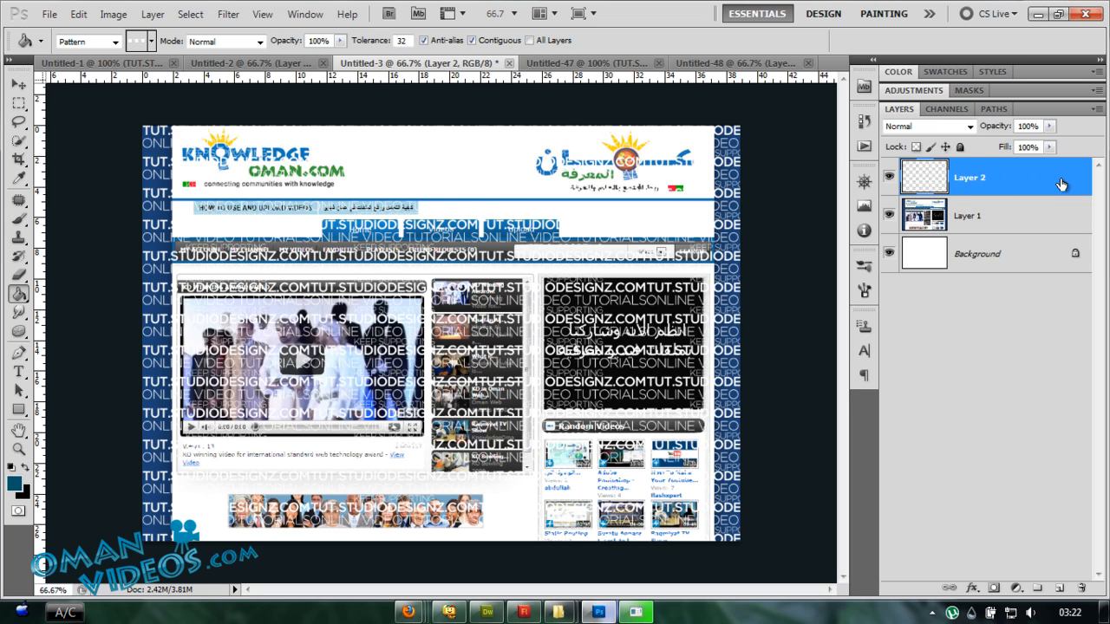
click(18, 85)
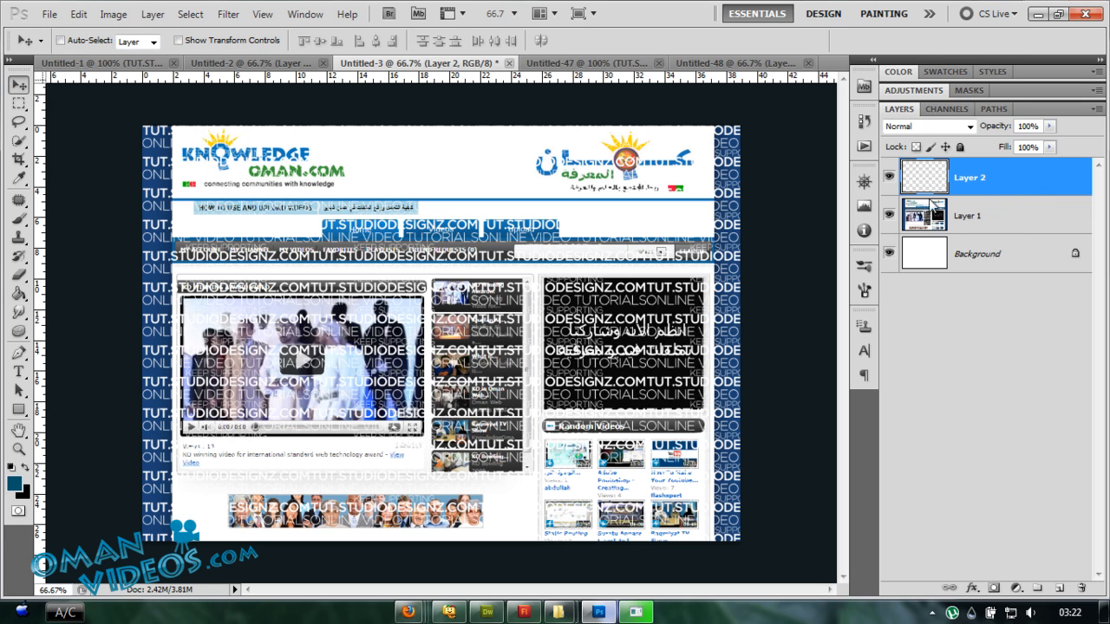
Step: Apply a black (000000) Color Overlay to the watermark layer in Untitled-3 and lower the layer's opacity to 16%
double_click(1047, 176)
click(691, 362)
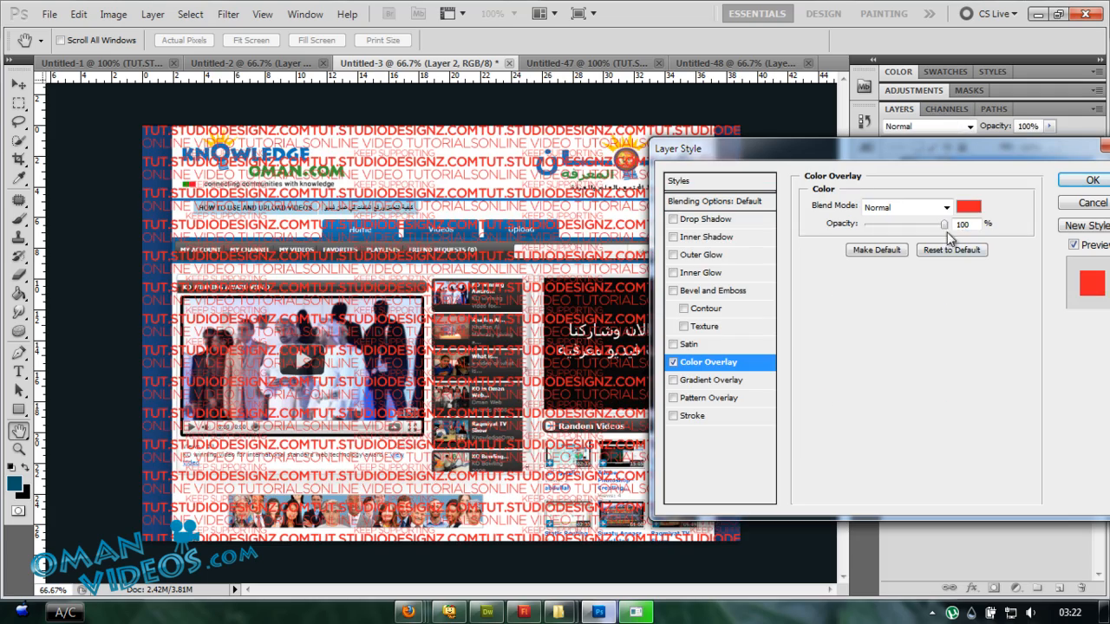
click(967, 206)
drag(759, 376, 737, 482)
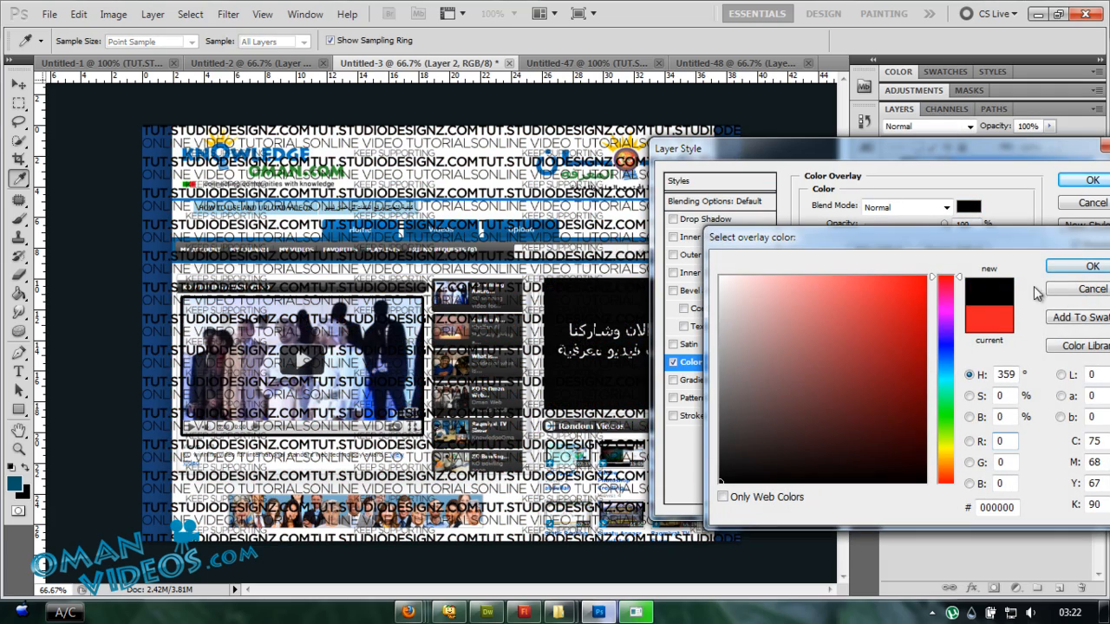
click(1091, 265)
drag(942, 227, 970, 226)
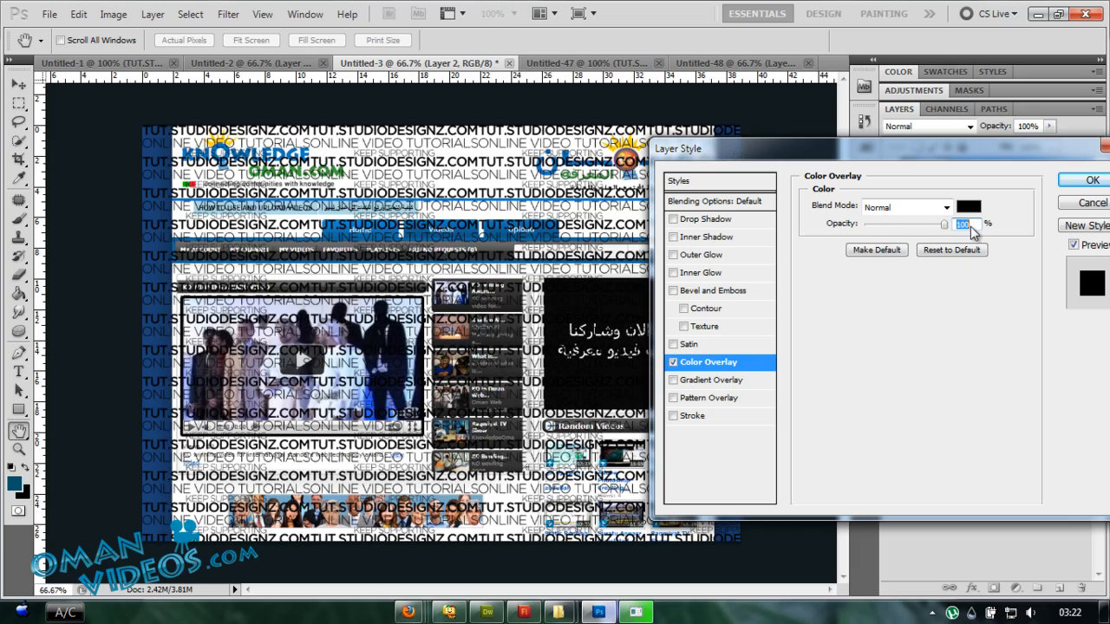
click(1091, 182)
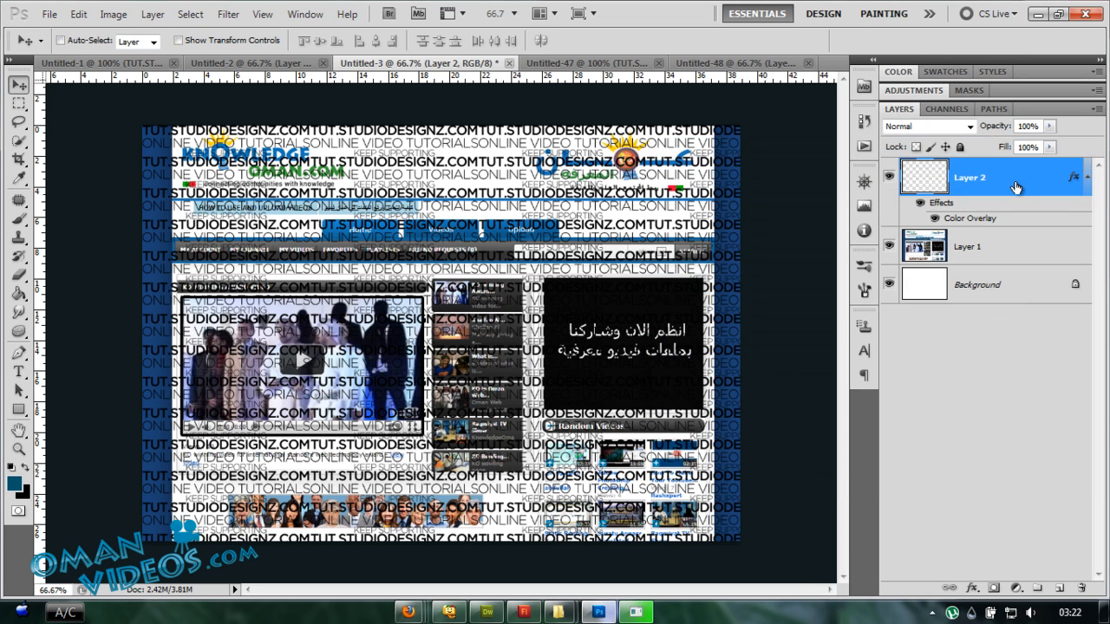
drag(997, 128, 927, 131)
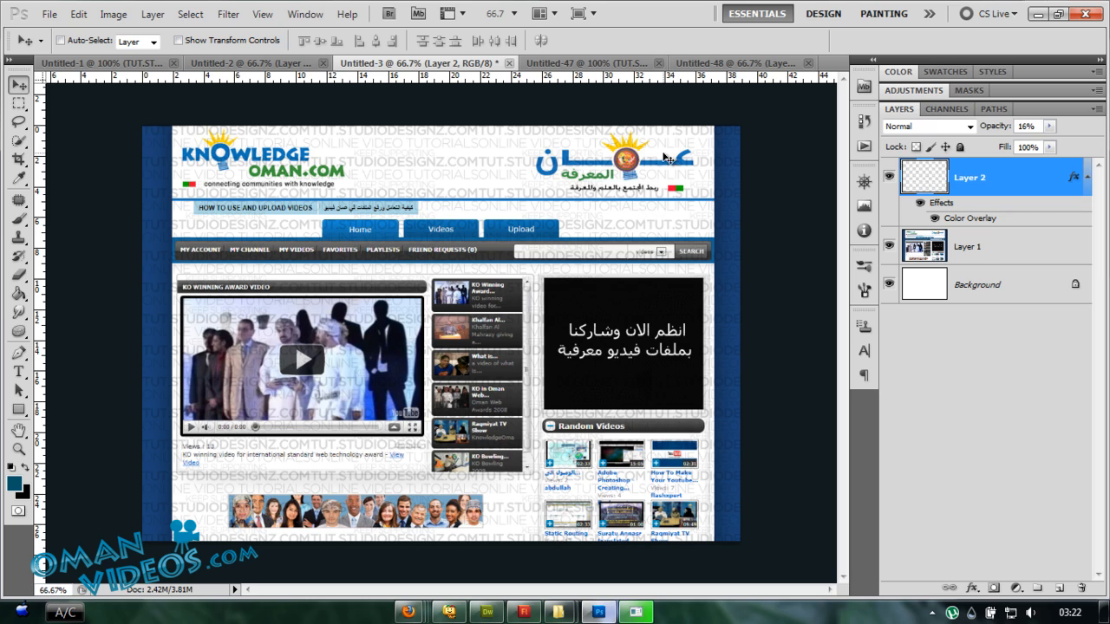
click(1087, 176)
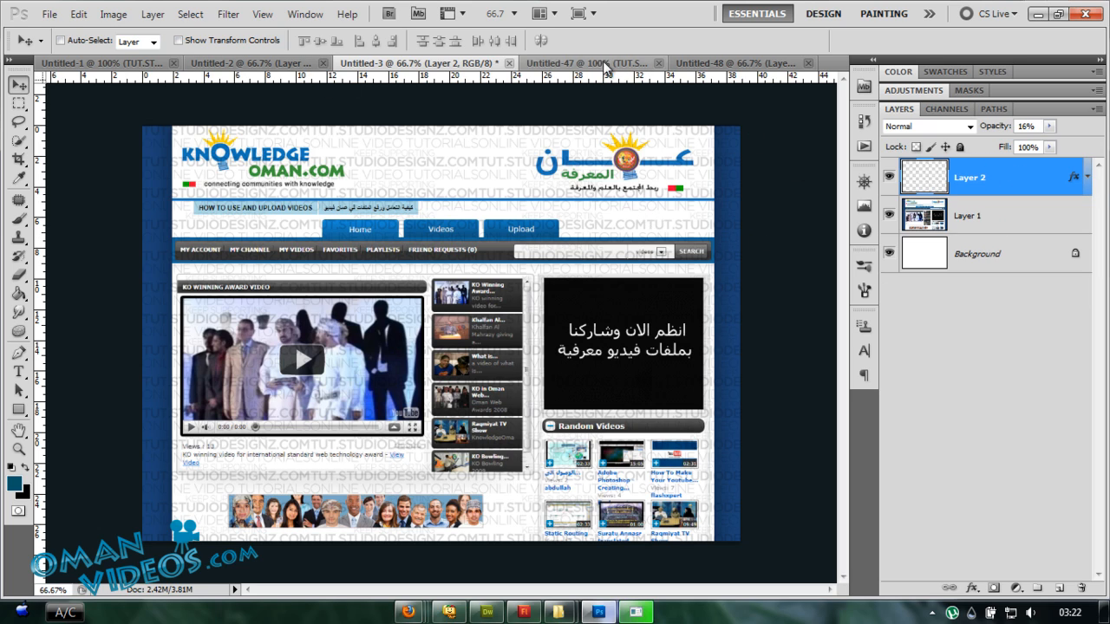
Step: Return to the Untitled-48 document with the dark blue background
click(232, 63)
click(719, 63)
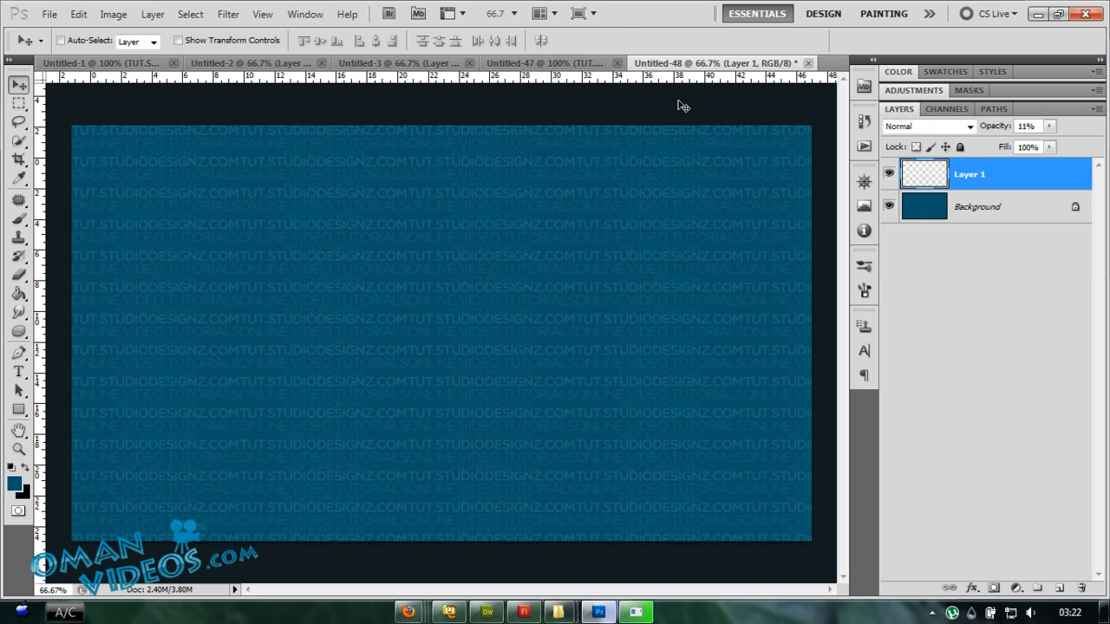
click(78, 14)
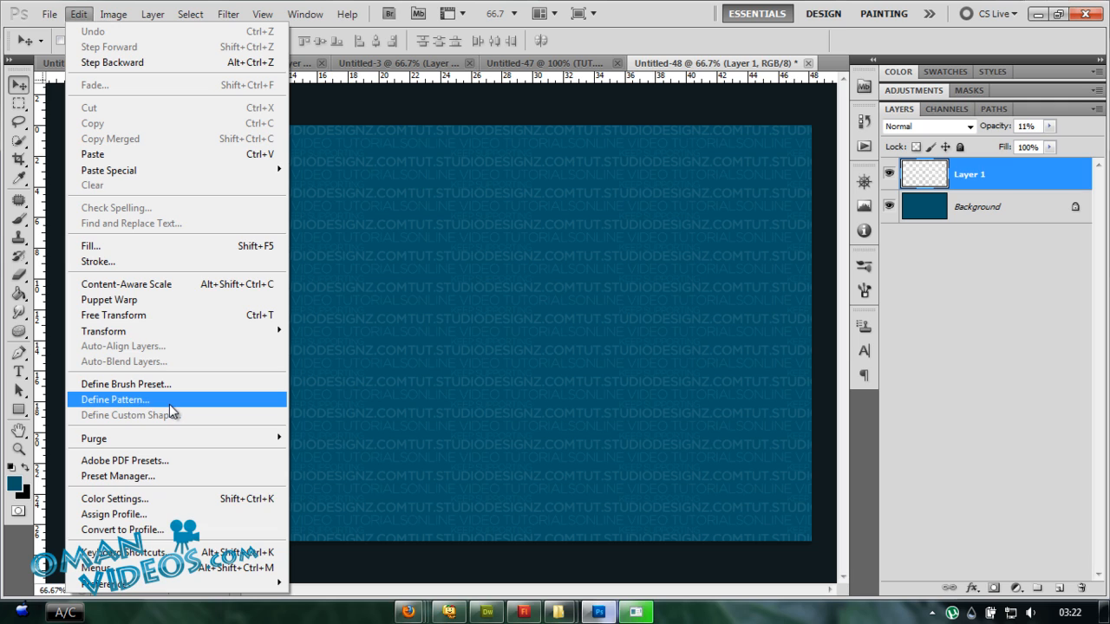
click(476, 333)
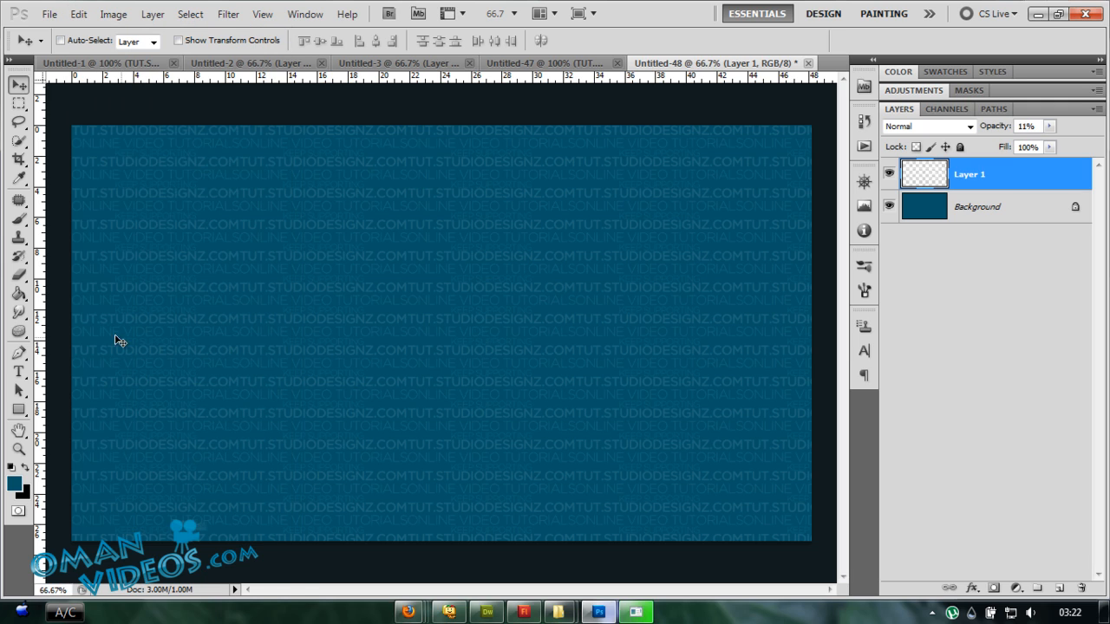
click(18, 293)
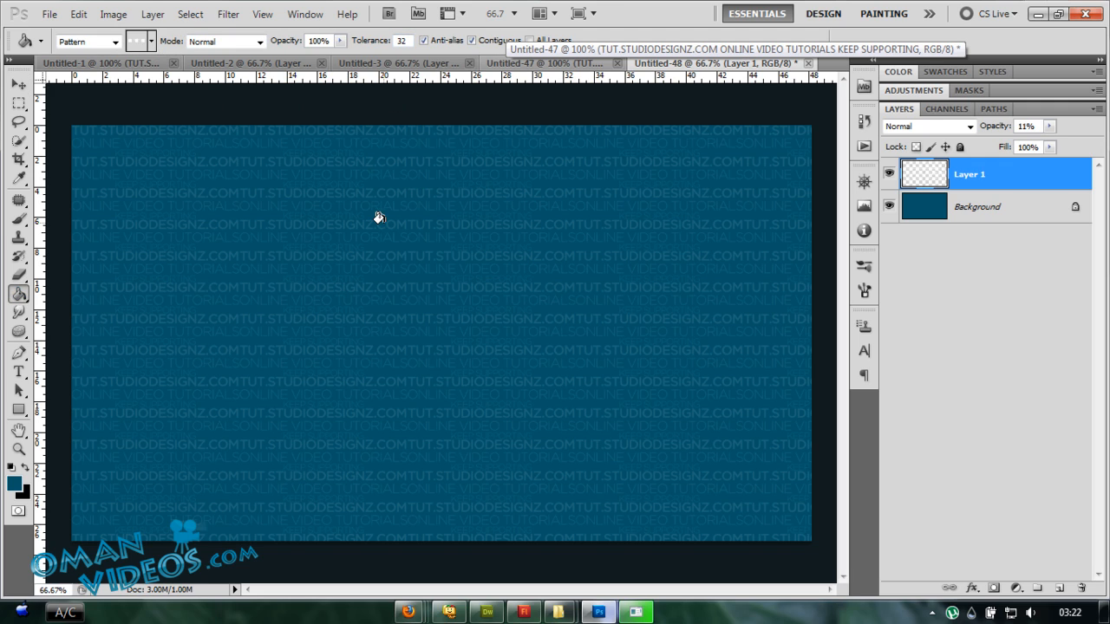
key(v)
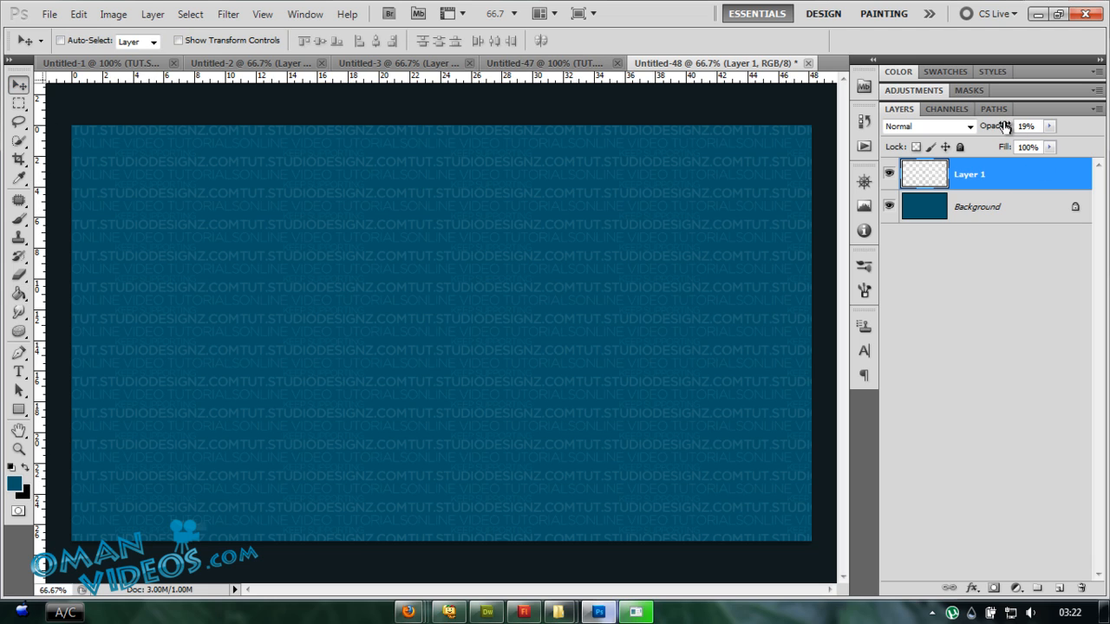
Step: Raise the opacity of the watermark layer in Untitled-48 to 19% and switch to the Untitled-1 document
drag(994, 127, 1002, 127)
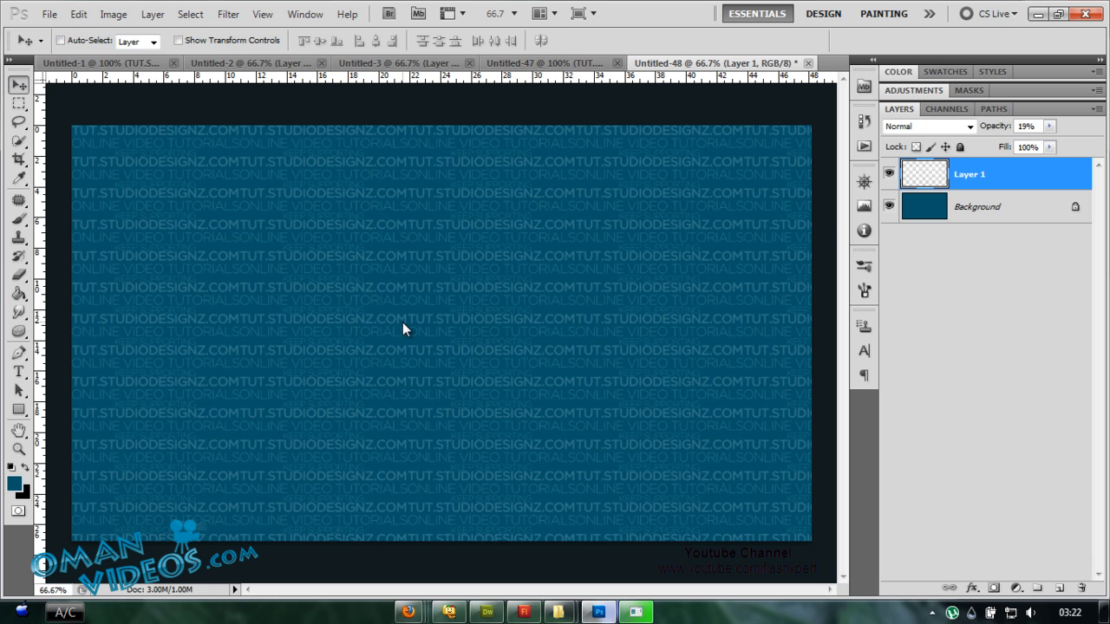
key(ctrl+Tab)
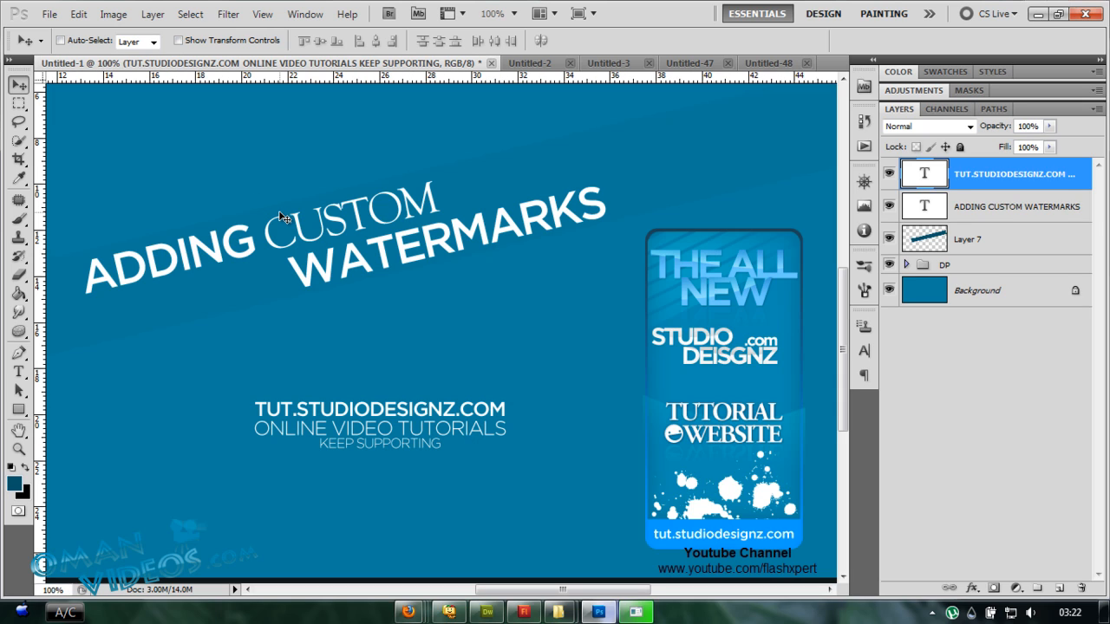